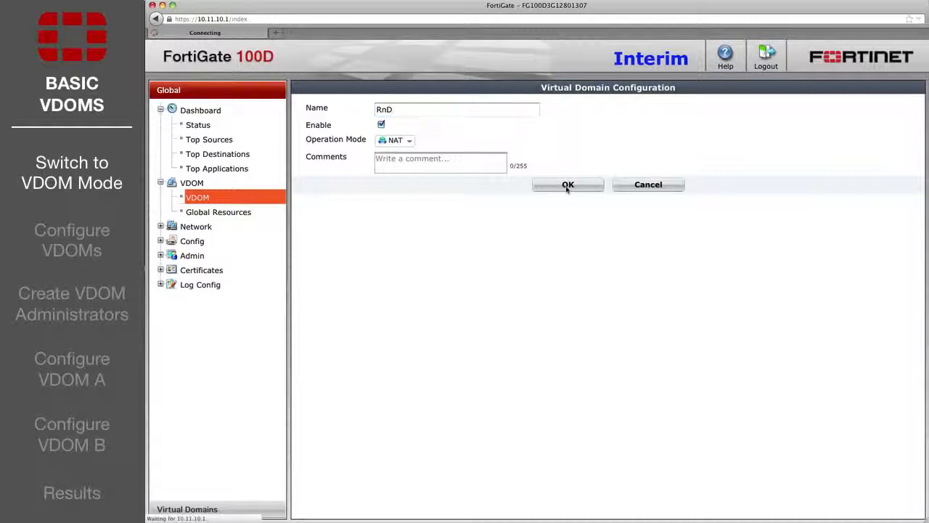
Start creating another virtual domain from the VDOM list.
{"action": "left_click", "coordinate": [334, 87]}
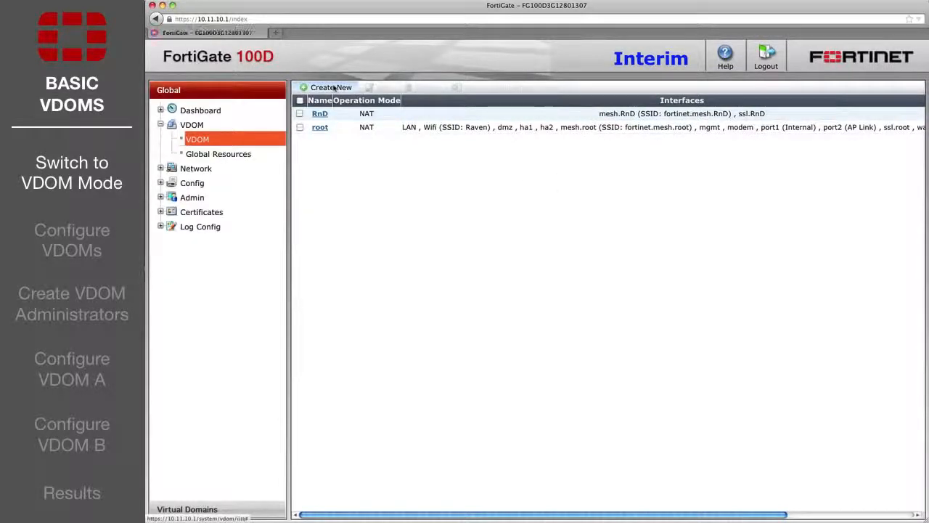
Save a NAT virtual domain named Marketing and bring up the network Interfaces list.
{"action": "type", "text": "Marketing"}
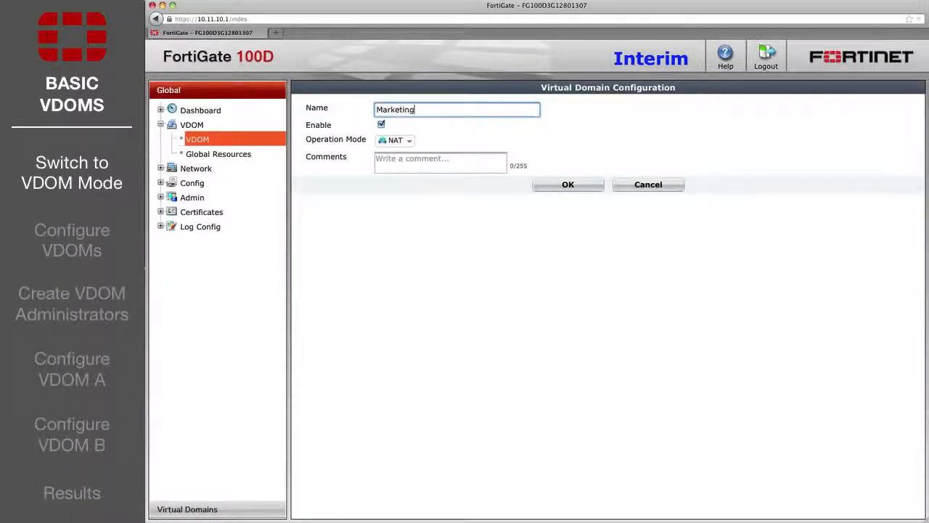
{"action": "left_click", "coordinate": [569, 186]}
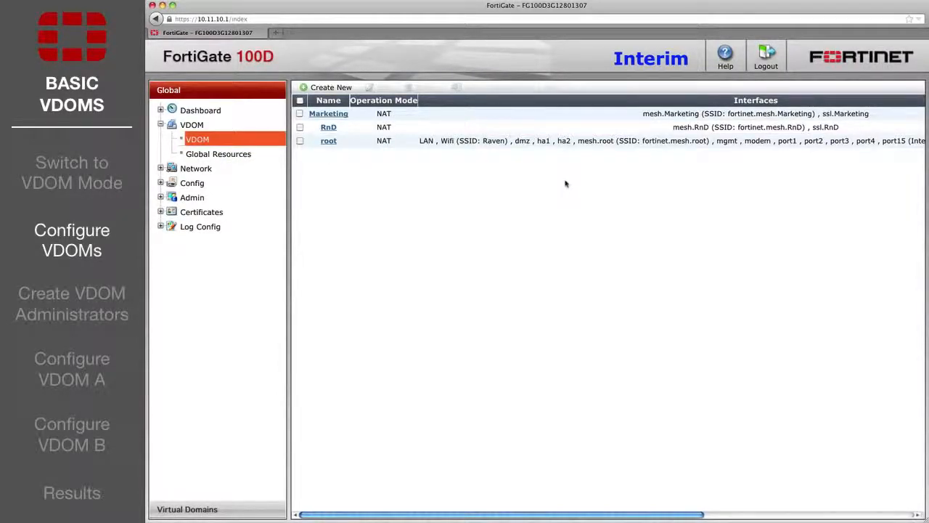
{"action": "left_click", "coordinate": [161, 169]}
{"action": "left_click", "coordinate": [208, 186]}
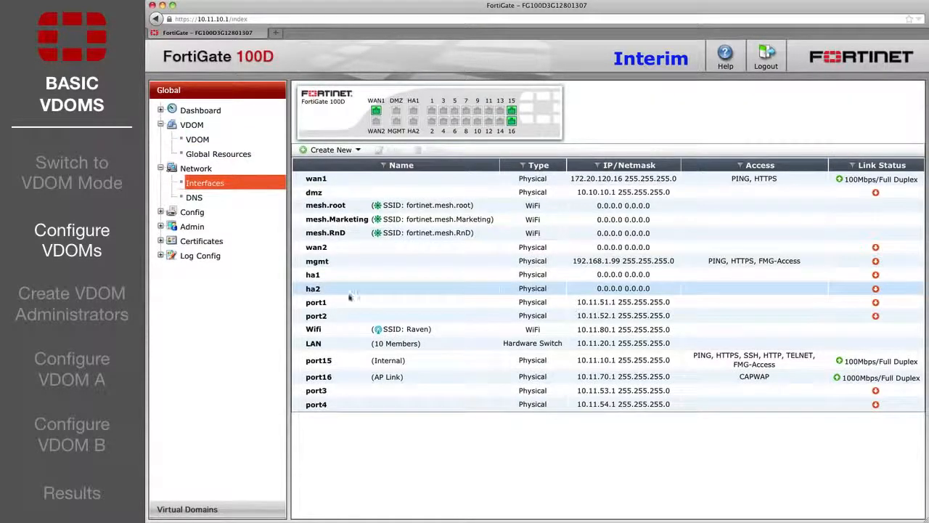
Move port1 into the RnD domain with IP address 172.20.120.17.
{"action": "double_click", "coordinate": [338, 302]}
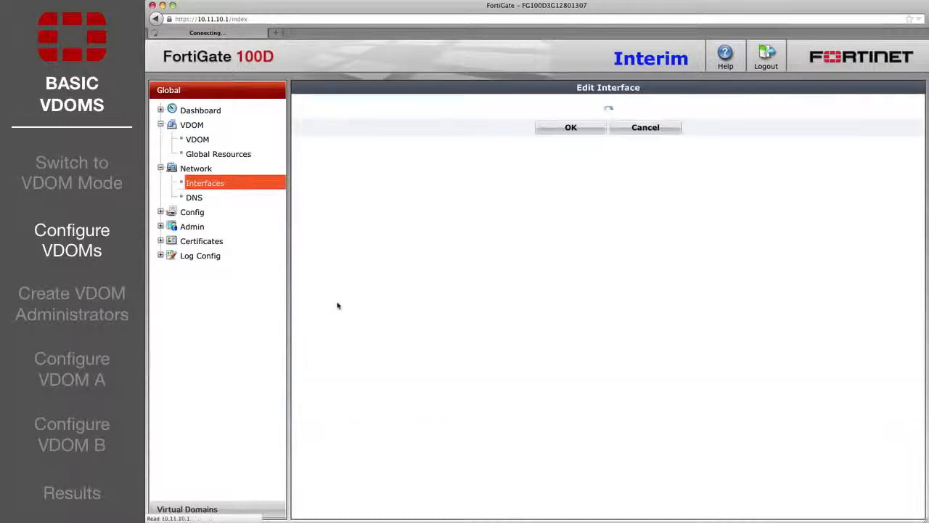
{"action": "left_click", "coordinate": [505, 180]}
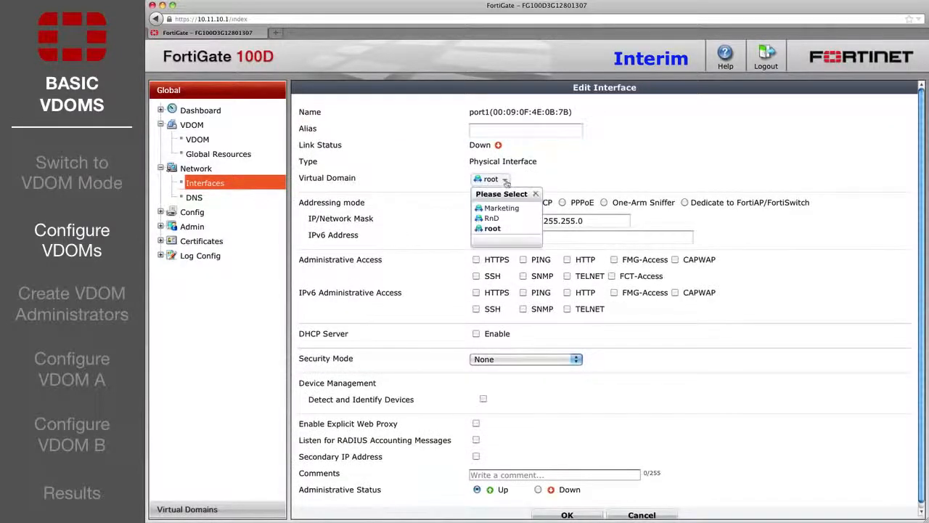
{"action": "left_click", "coordinate": [492, 217]}
{"action": "left_click_drag", "start_coordinate": [523, 221], "coordinate": [465, 221]}
{"action": "type", "text": "172.20.120"}
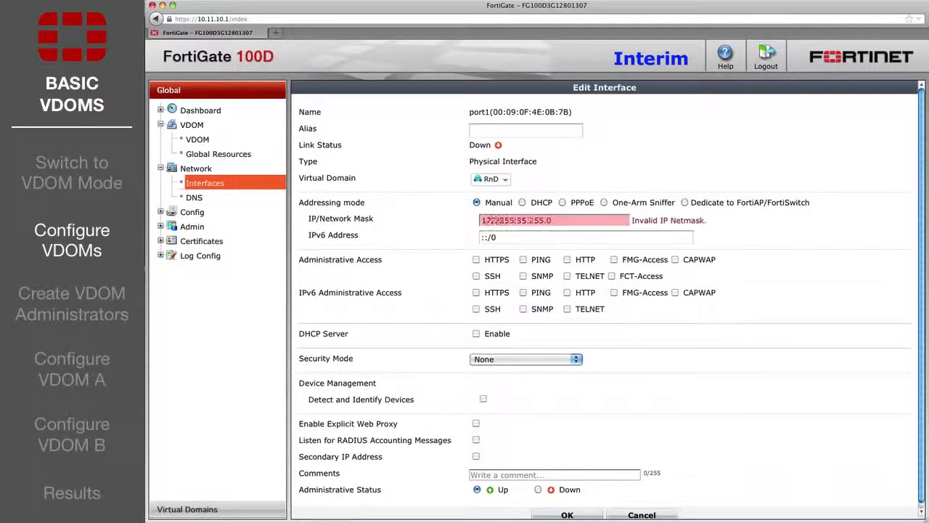
{"action": "type", "text": ".17"}
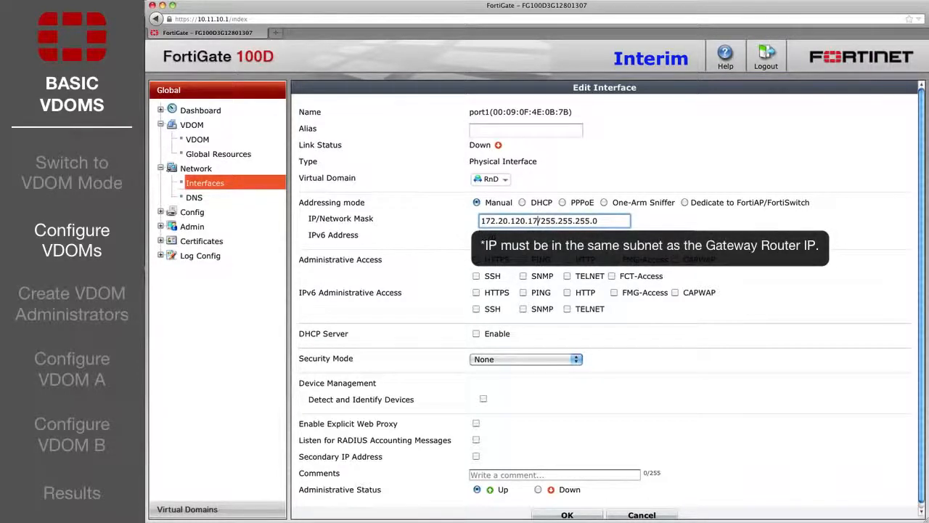
{"action": "left_click", "coordinate": [553, 516]}
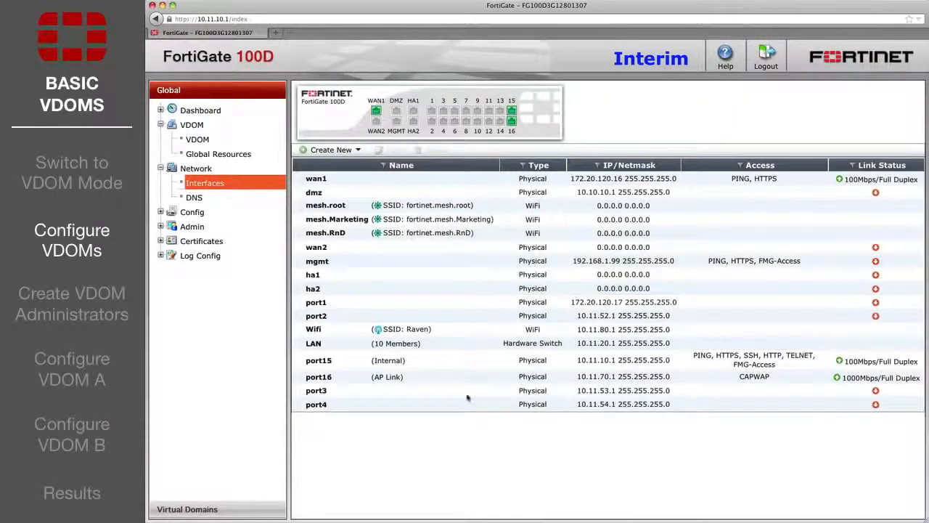
Put port2 in RnD with HTTP management access and its DHCP server enabled.
{"action": "double_click", "coordinate": [329, 315]}
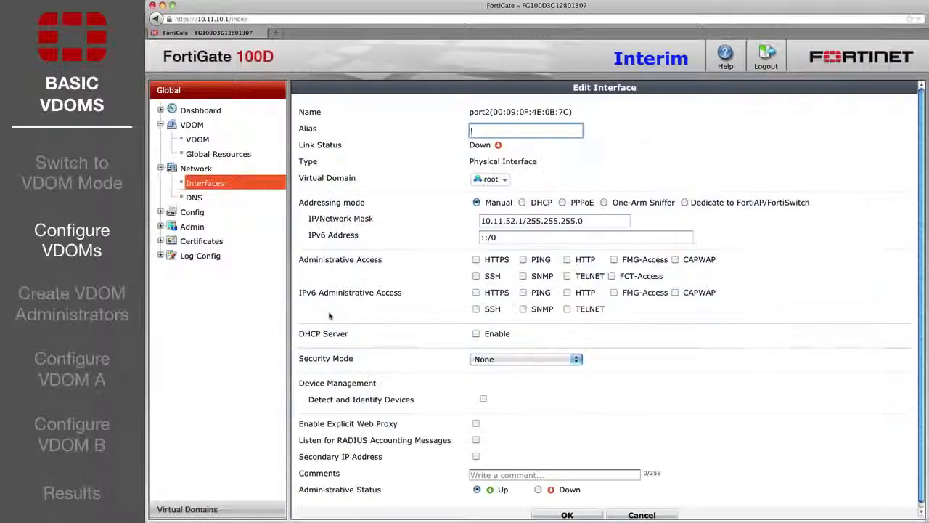
{"action": "left_click", "coordinate": [491, 179]}
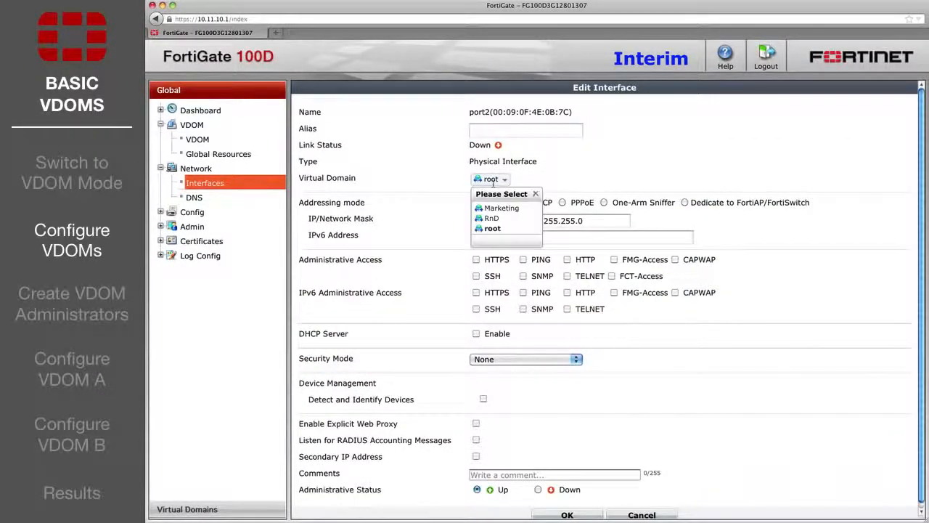
{"action": "left_click", "coordinate": [491, 218]}
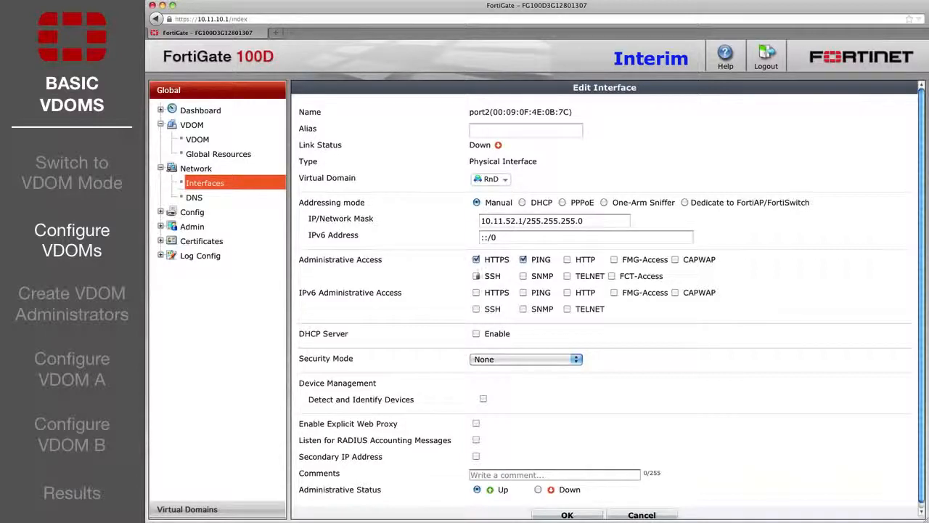
{"action": "left_click", "coordinate": [567, 260]}
{"action": "left_click", "coordinate": [477, 334]}
{"action": "scroll", "coordinate": [571, 491], "scroll_direction": "down", "scroll_amount": 3}
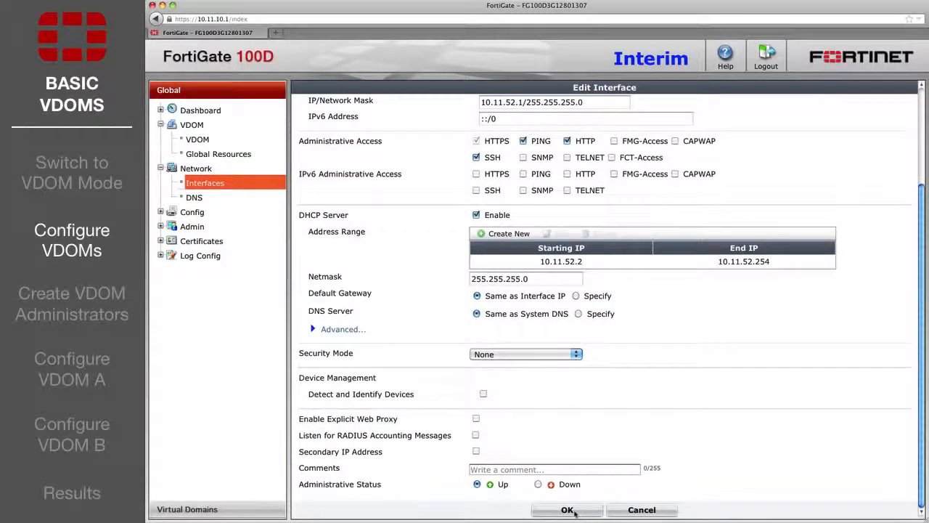
{"action": "left_click", "coordinate": [568, 511]}
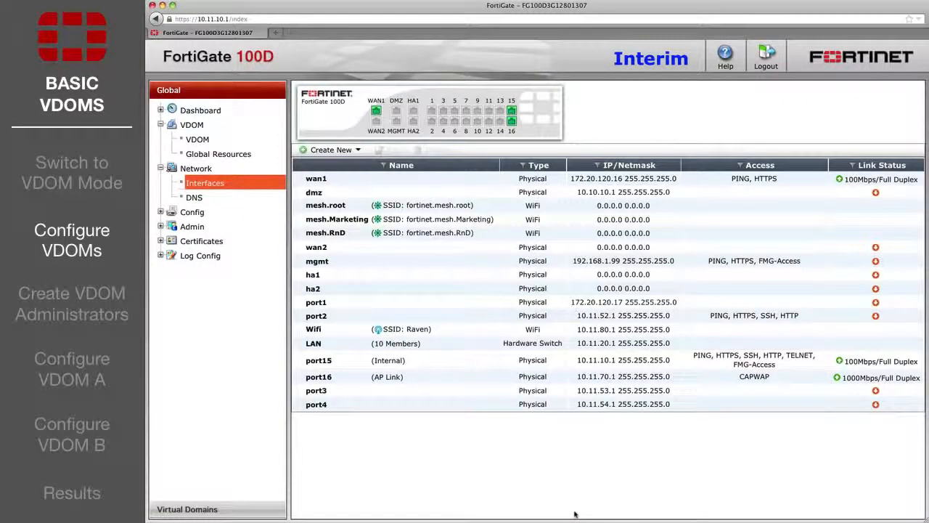
Move port3 into the Marketing domain with IP address 172.20.120.18.
{"action": "double_click", "coordinate": [338, 391]}
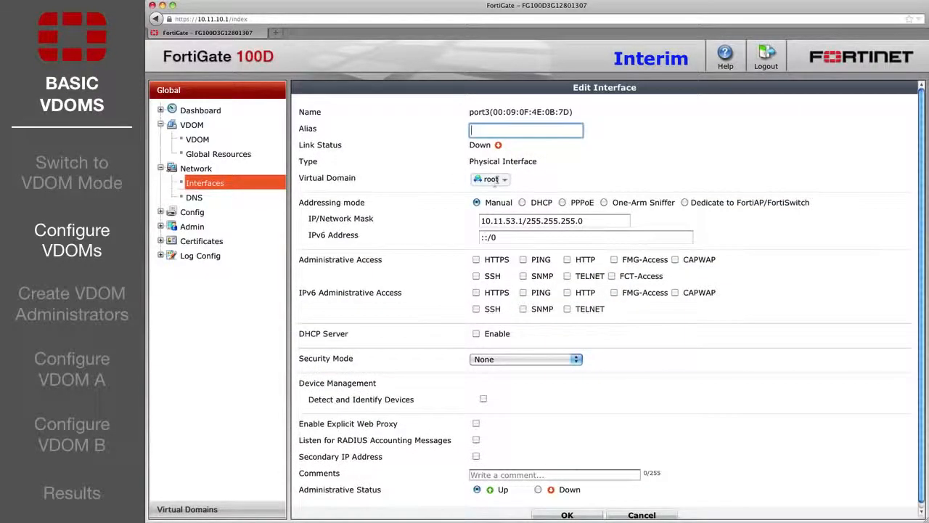
{"action": "left_click", "coordinate": [494, 179]}
{"action": "left_click", "coordinate": [496, 208]}
{"action": "left_click_drag", "start_coordinate": [525, 222], "coordinate": [471, 222]}
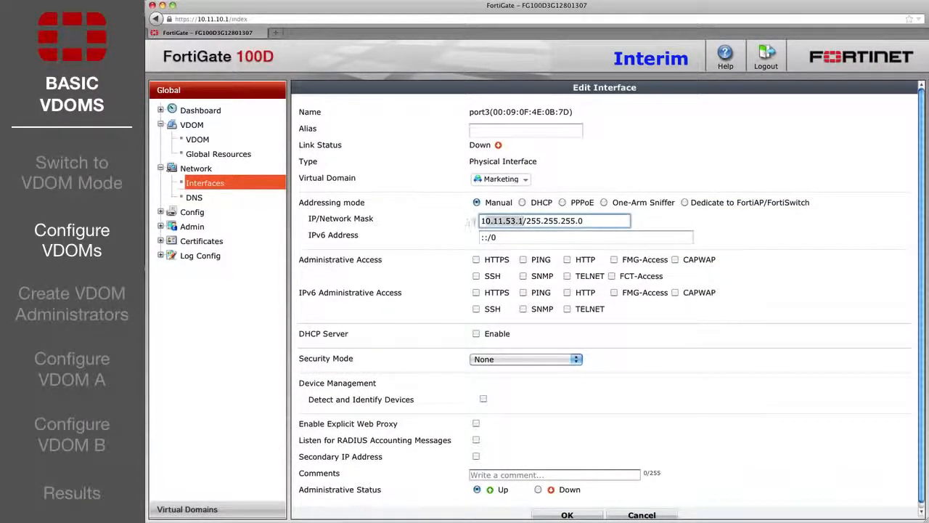
{"action": "key", "text": "BackSpace"}
{"action": "type", "text": "172.20.120.18"}
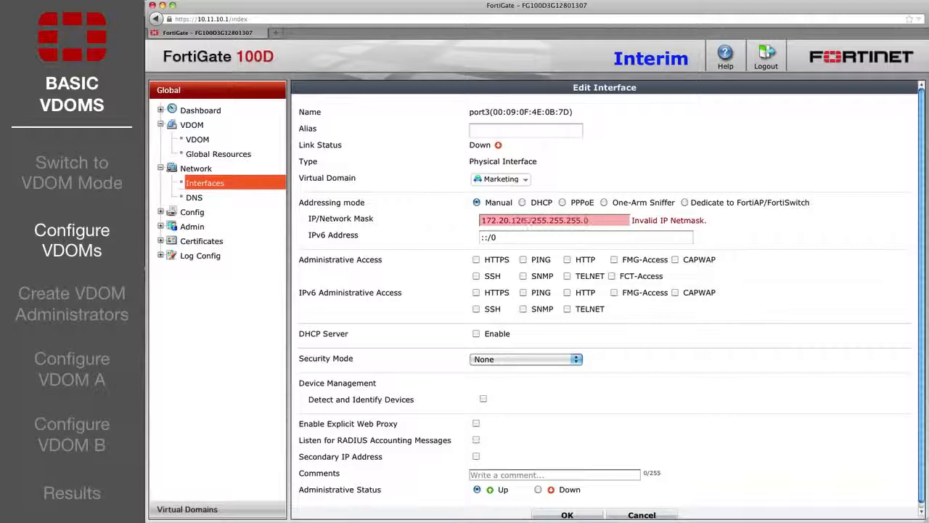
{"action": "left_click", "coordinate": [563, 515]}
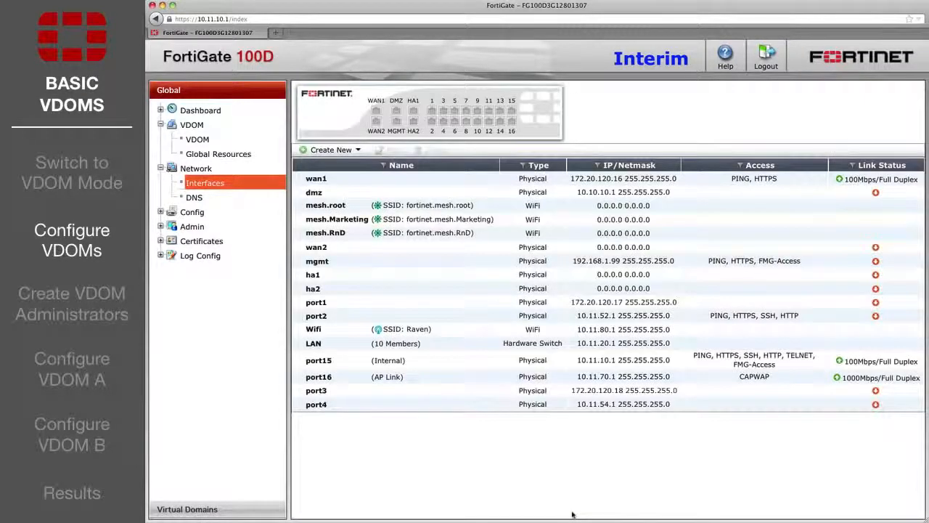
Put port4 in Marketing with HTTPS, SSH and PING access and DHCP server enabled.
{"action": "left_click", "coordinate": [328, 406]}
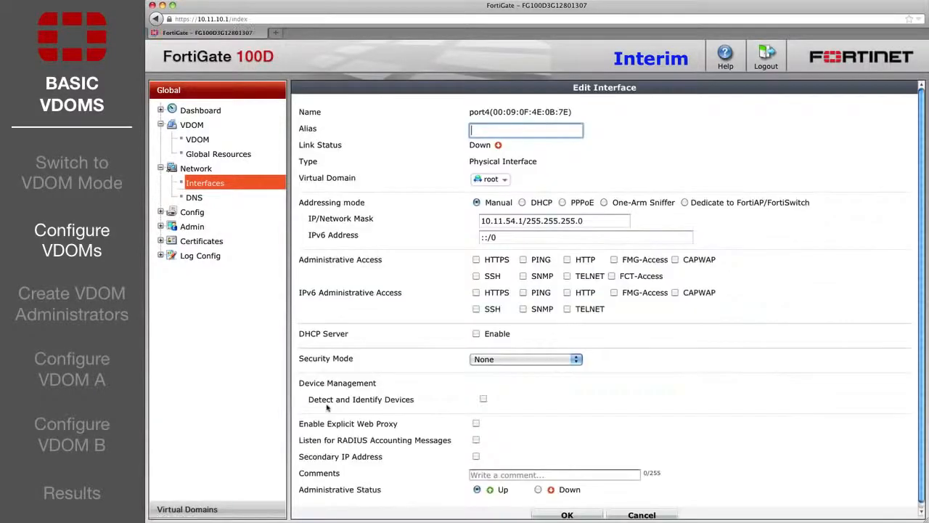
{"action": "left_click", "coordinate": [491, 179]}
{"action": "left_click", "coordinate": [499, 208]}
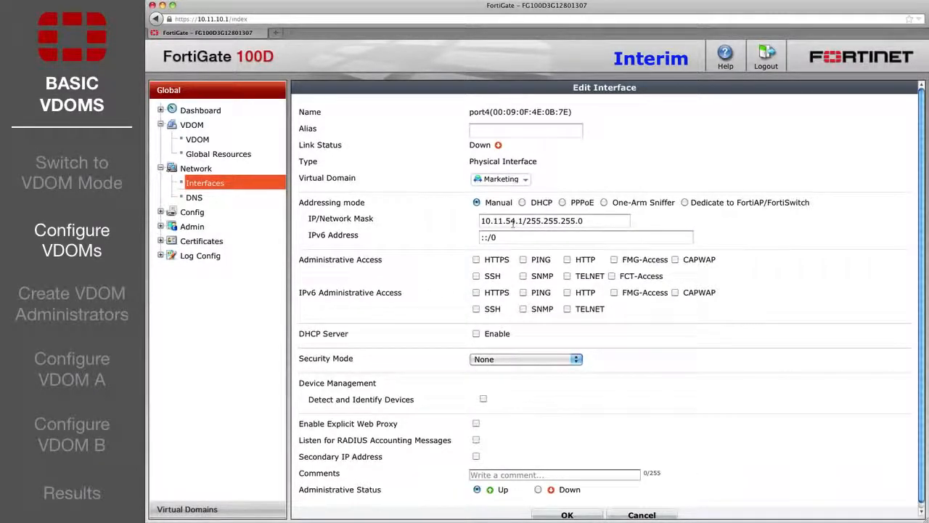
{"action": "left_click", "coordinate": [477, 259]}
{"action": "left_click", "coordinate": [477, 276]}
{"action": "left_click", "coordinate": [524, 260]}
{"action": "left_click", "coordinate": [476, 334]}
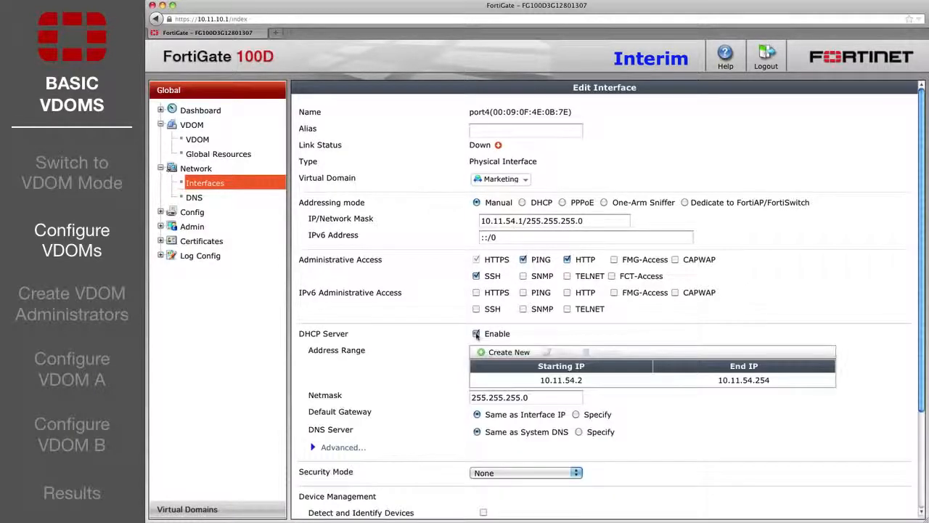
{"action": "scroll", "coordinate": [477, 338], "scroll_direction": "down", "scroll_amount": 3}
{"action": "scroll", "coordinate": [477, 338], "scroll_direction": "down", "scroll_amount": 1}
{"action": "left_click", "coordinate": [567, 510]}
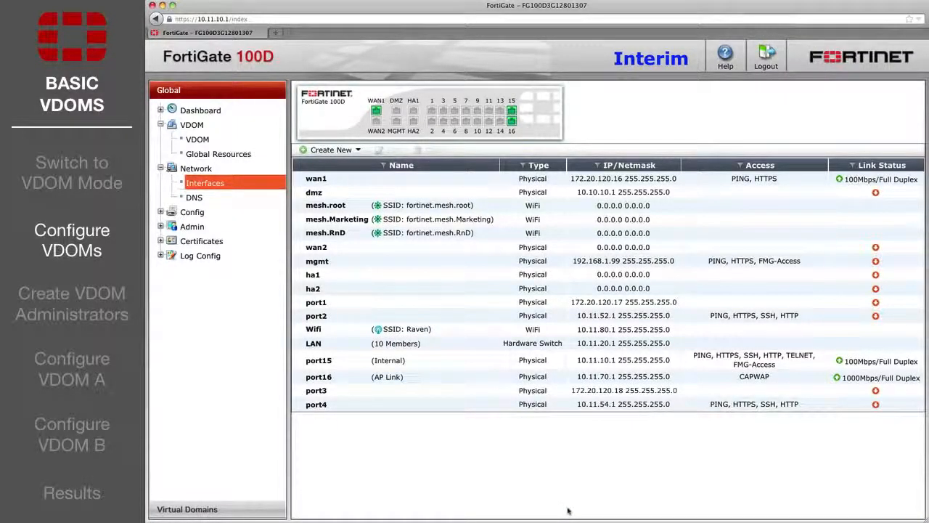
Add an RnD default static route 0.0.0.0/0 via gateway 172.20.120.16 on port1.
{"action": "left_click", "coordinate": [188, 510]}
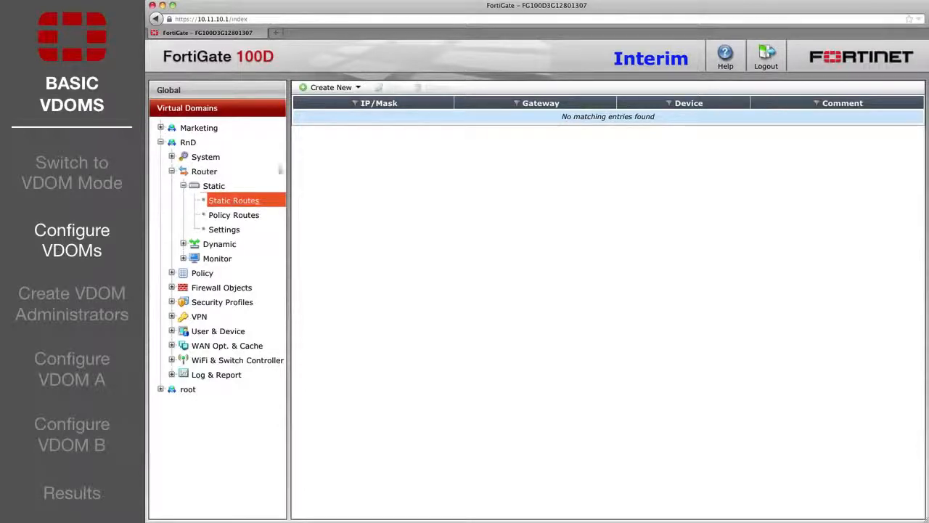
{"action": "left_click", "coordinate": [331, 89]}
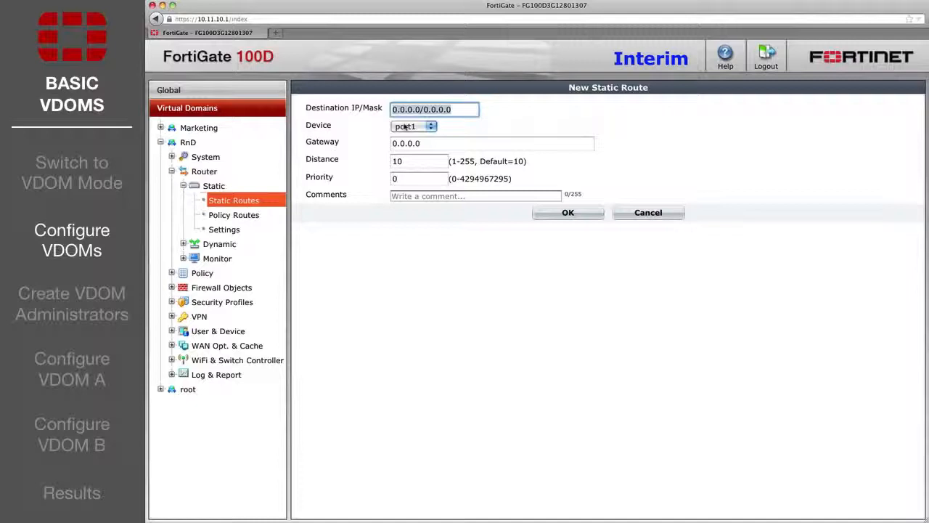
{"action": "left_click_drag", "start_coordinate": [426, 145], "coordinate": [392, 144]}
{"action": "type", "text": "172.2"}
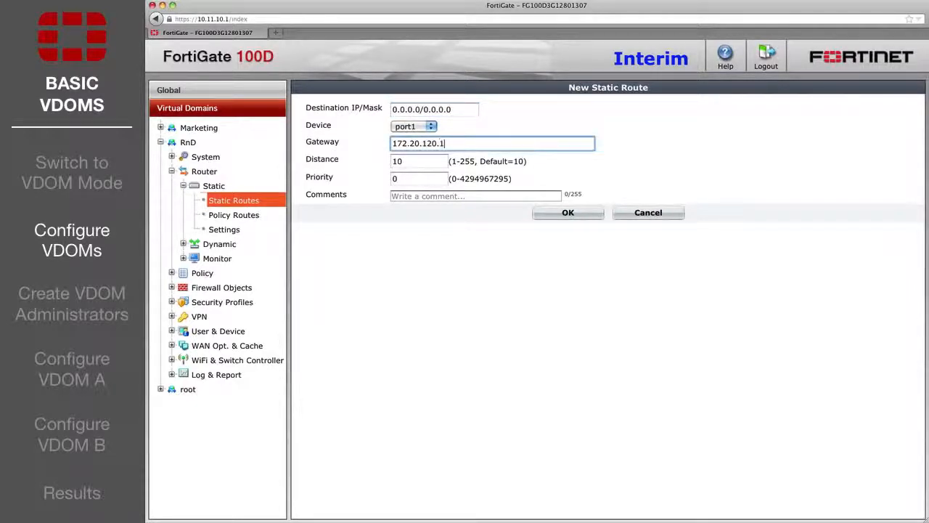
{"action": "left_click", "coordinate": [547, 215]}
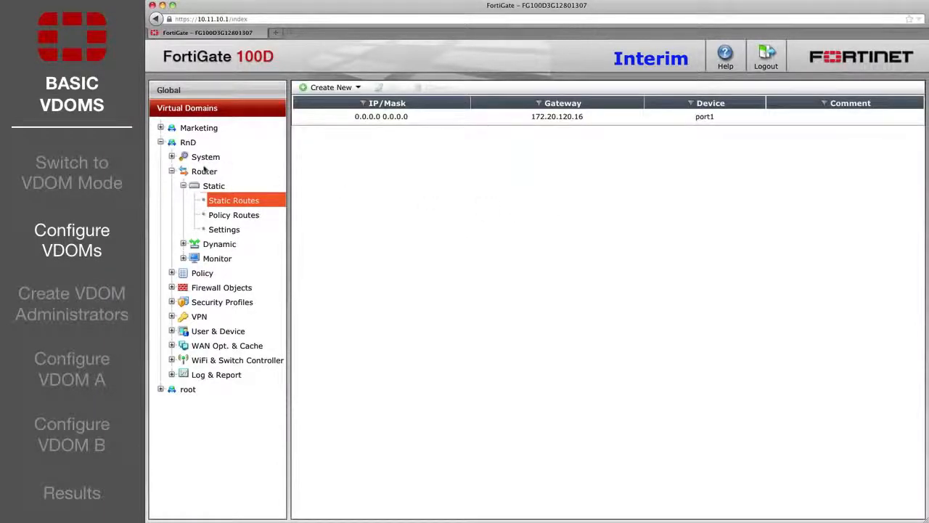
{"action": "left_click", "coordinate": [161, 128]}
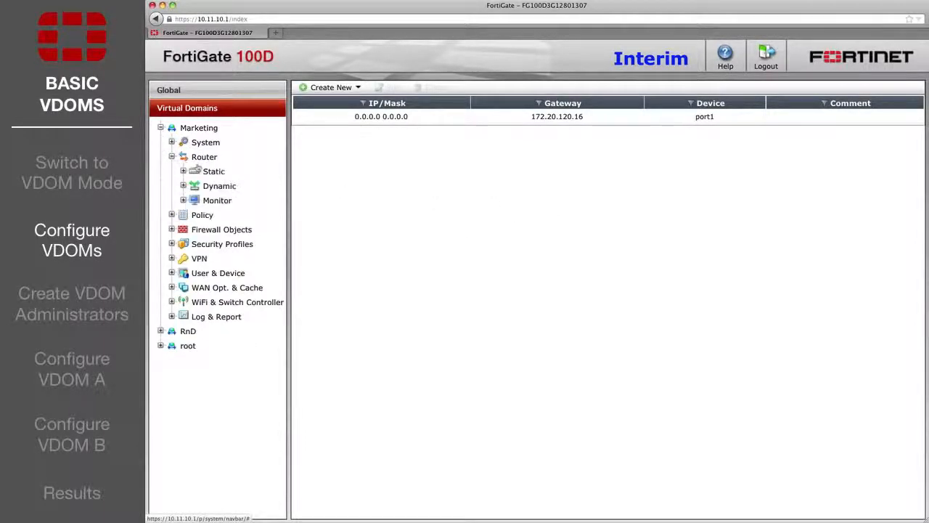
Add a Marketing default static route via gateway 172.20.120.16, then show the Administrators list.
{"action": "left_click", "coordinate": [196, 170]}
{"action": "left_click", "coordinate": [218, 186]}
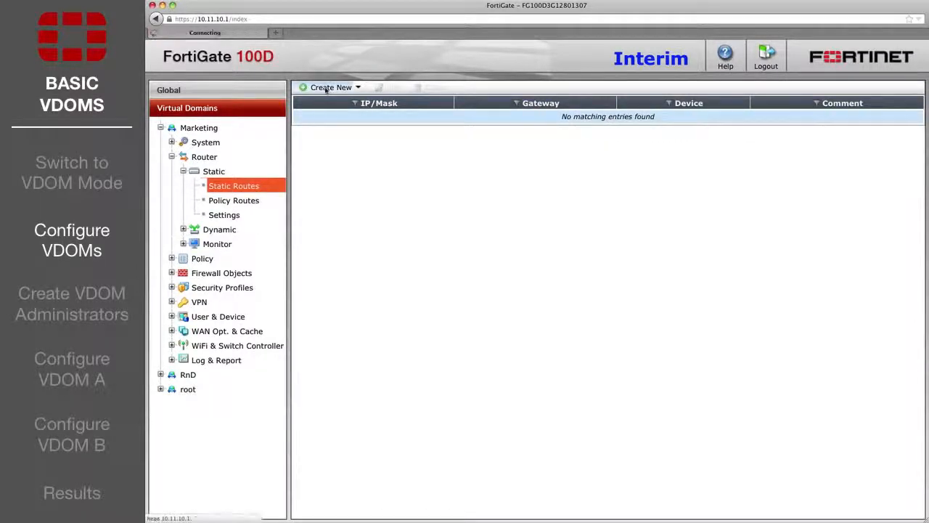
{"action": "left_click", "coordinate": [326, 88]}
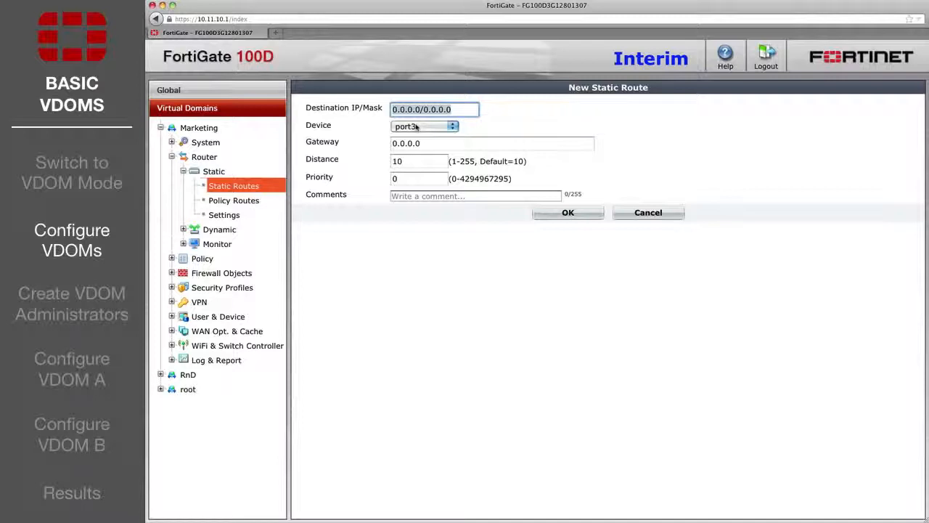
{"action": "left_click", "coordinate": [434, 145]}
{"action": "type", "text": "172.20.120"}
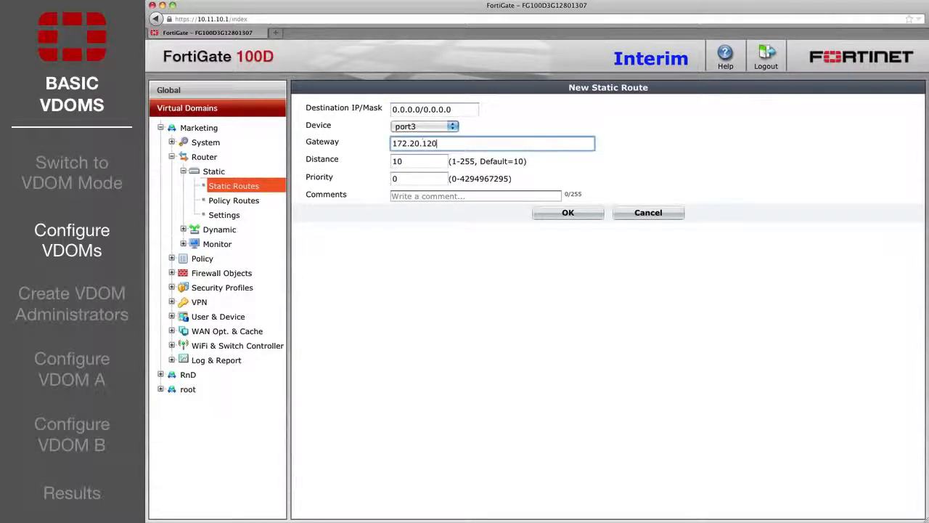
{"action": "type", "text": ".16"}
{"action": "left_click", "coordinate": [555, 212]}
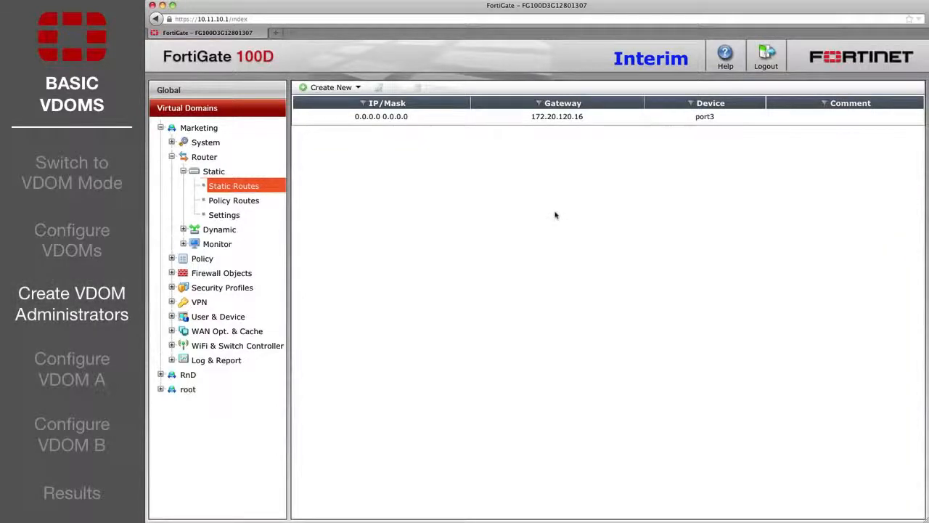
{"action": "left_click", "coordinate": [195, 90]}
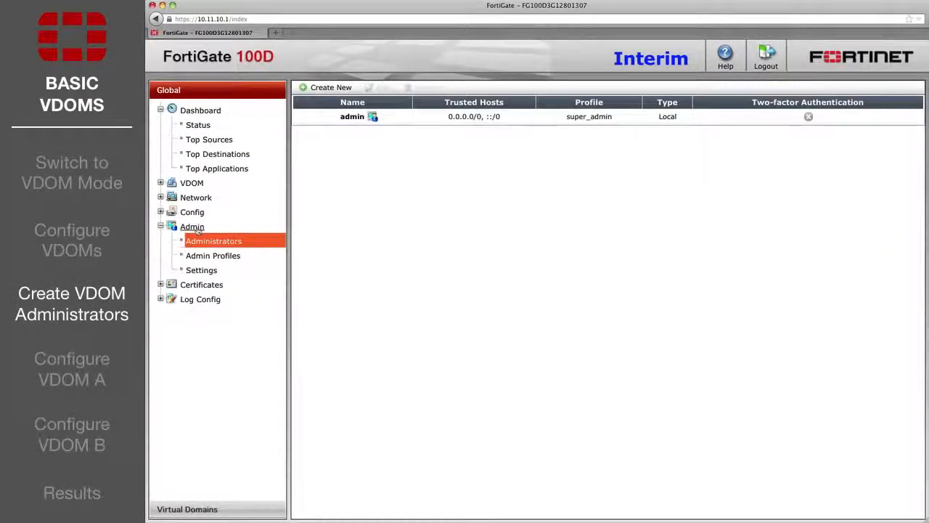
Enter the new administrator name RnD_Admin and its password twice.
{"action": "left_click", "coordinate": [323, 88]}
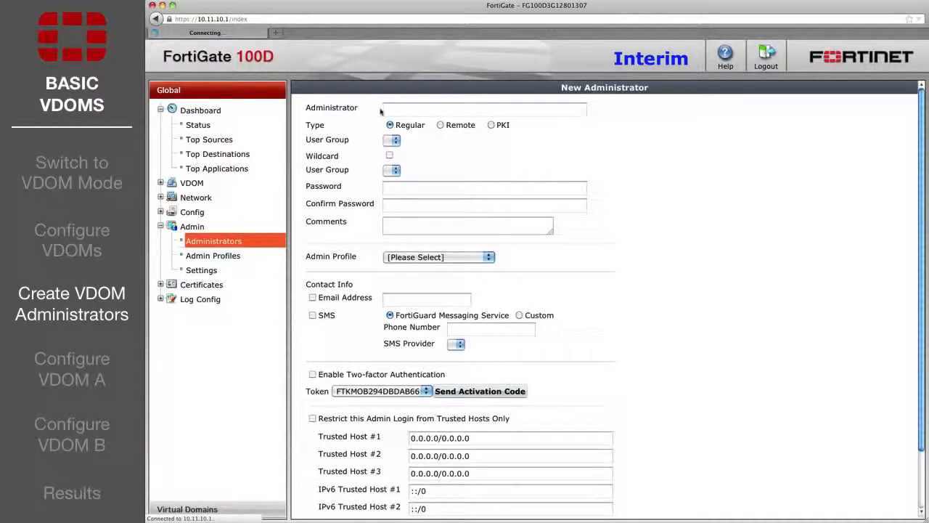
{"action": "type", "text": "RnD_Admin"}
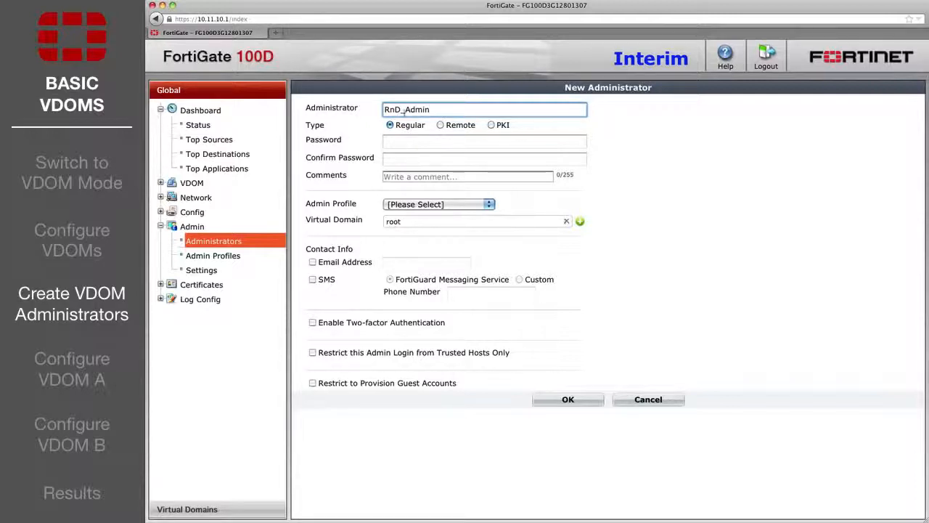
{"action": "left_click", "coordinate": [405, 143]}
{"action": "type", "text": "•••••"}
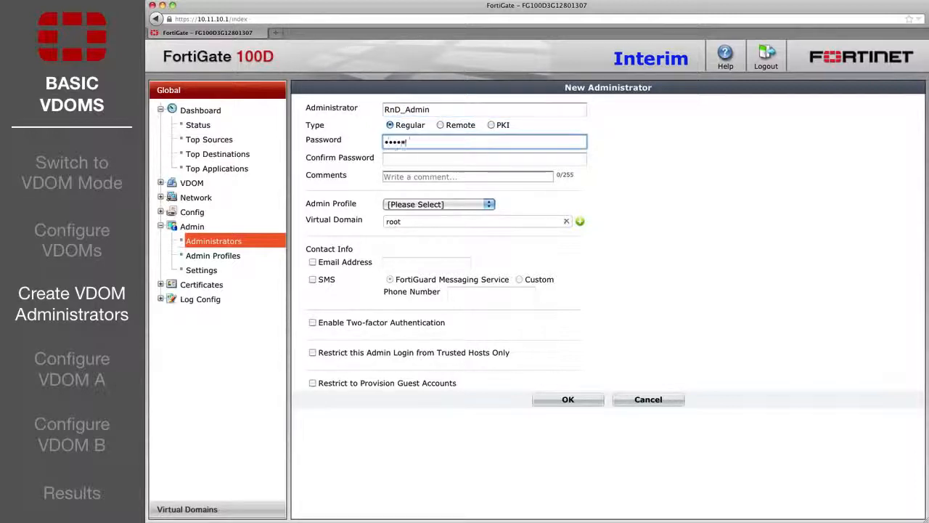
{"action": "type", "text": "•••"}
{"action": "key", "text": "Tab"}
{"action": "type", "text": "••••••"}
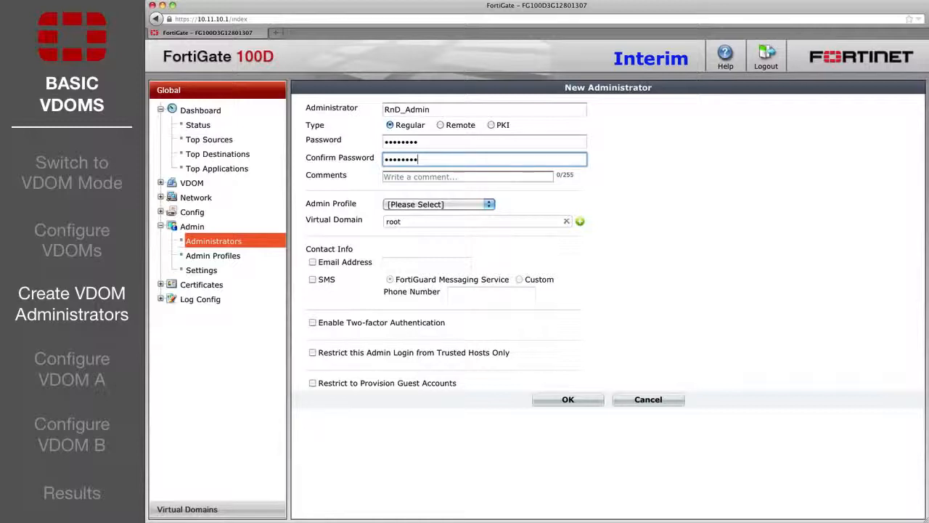
{"action": "type", "text": "••"}
Give RnD_Admin the prof_admin profile, limit it to the RnD VDOM instead of root, and save.
{"action": "left_click", "coordinate": [425, 204]}
{"action": "left_click", "coordinate": [414, 241]}
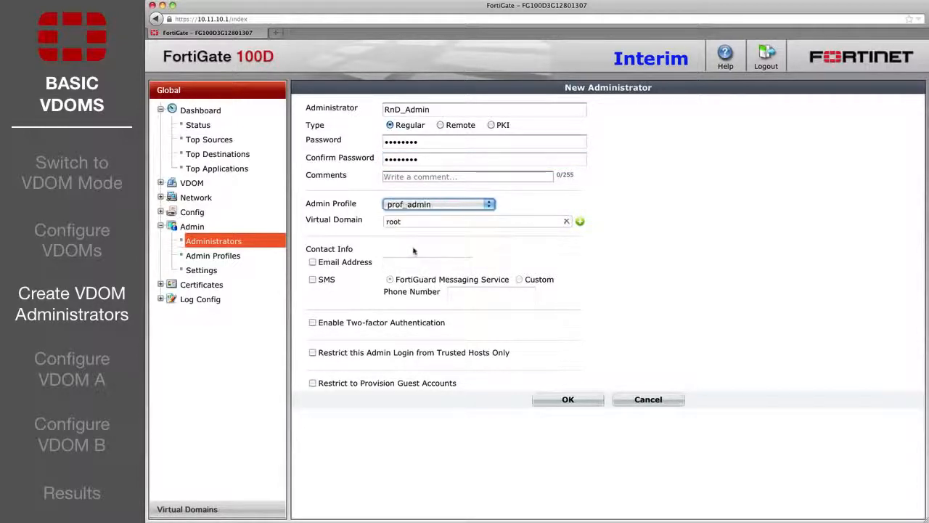
{"action": "left_click", "coordinate": [555, 222]}
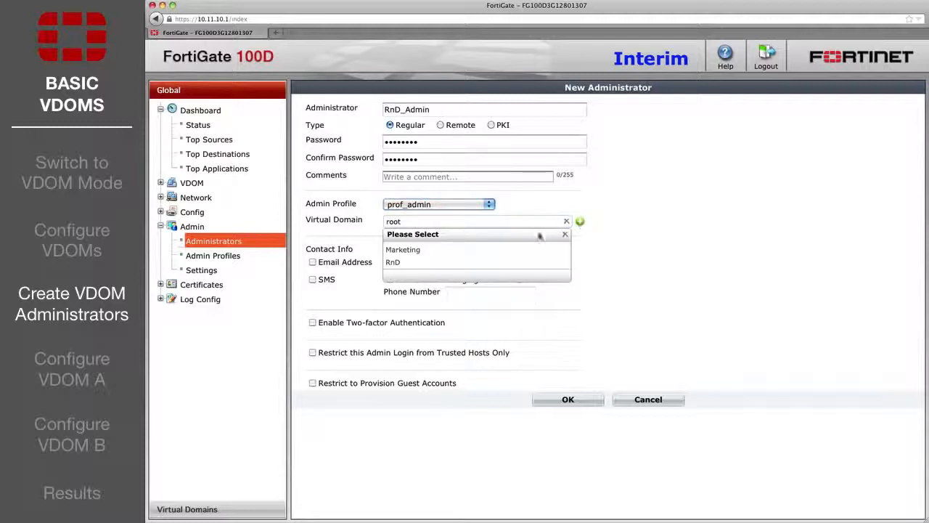
{"action": "left_click", "coordinate": [517, 263]}
{"action": "left_click", "coordinate": [566, 234]}
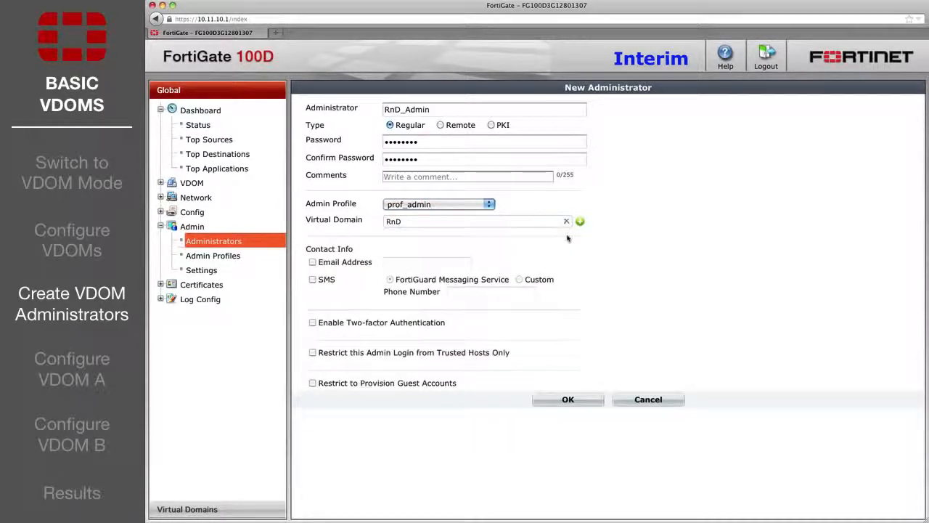
{"action": "left_click", "coordinate": [560, 400]}
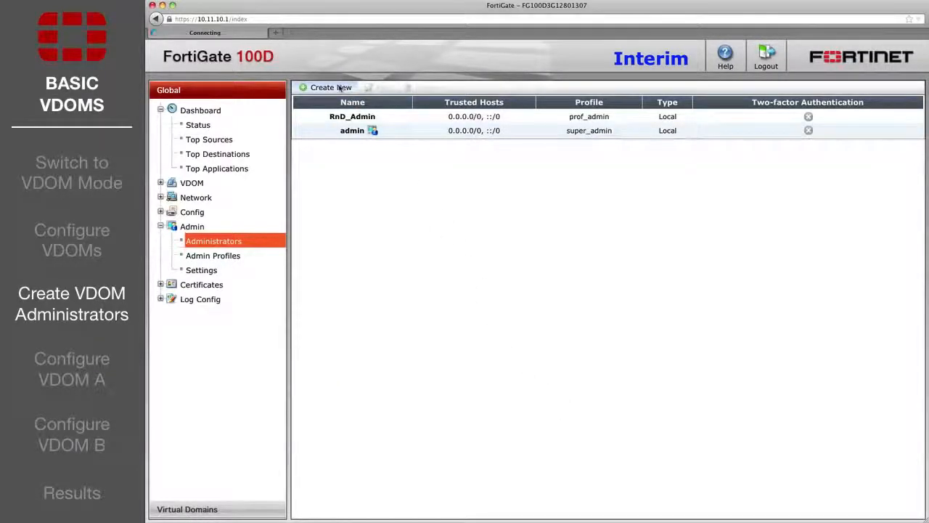
{"action": "left_click", "coordinate": [329, 87]}
Create Marketing_Admin with a password, the prof_admin profile and the Marketing VDOM instead of root.
{"action": "type", "text": "Marketing_Admin"}
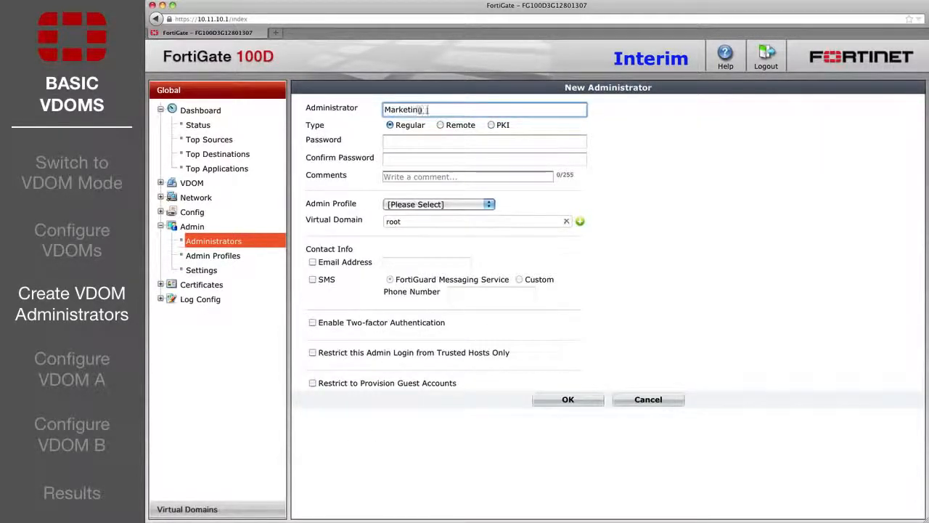
{"action": "left_click", "coordinate": [394, 139]}
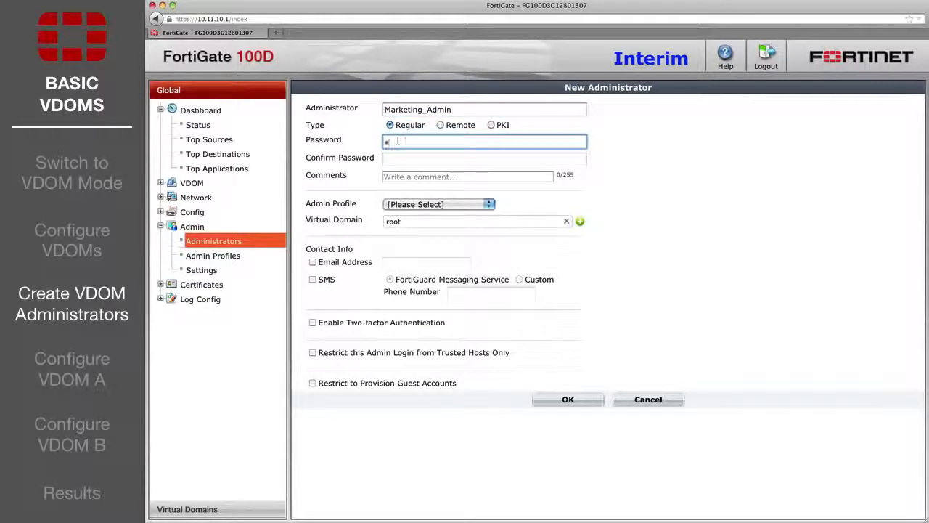
{"action": "key", "text": "Tab"}
{"action": "type", "text": "for"}
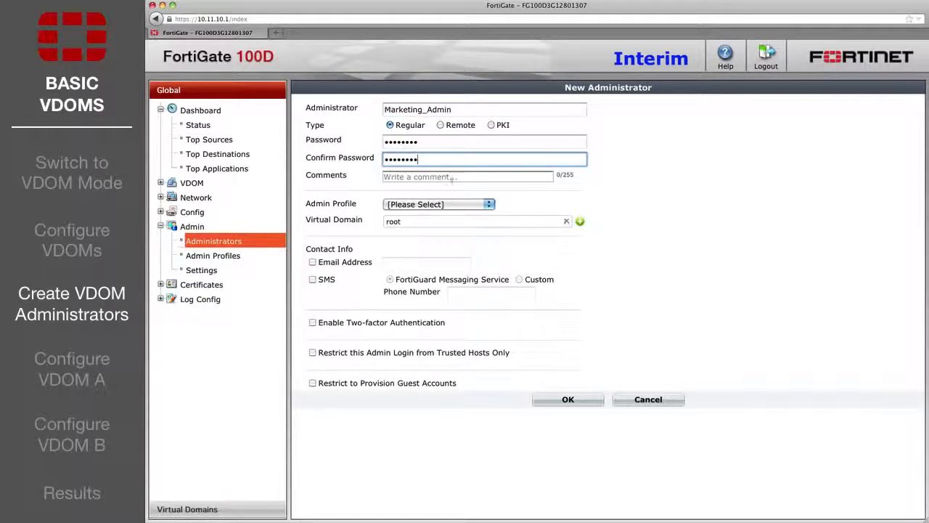
{"action": "type", "text": "tinet"}
{"action": "left_click", "coordinate": [491, 204]}
{"action": "left_click", "coordinate": [459, 234]}
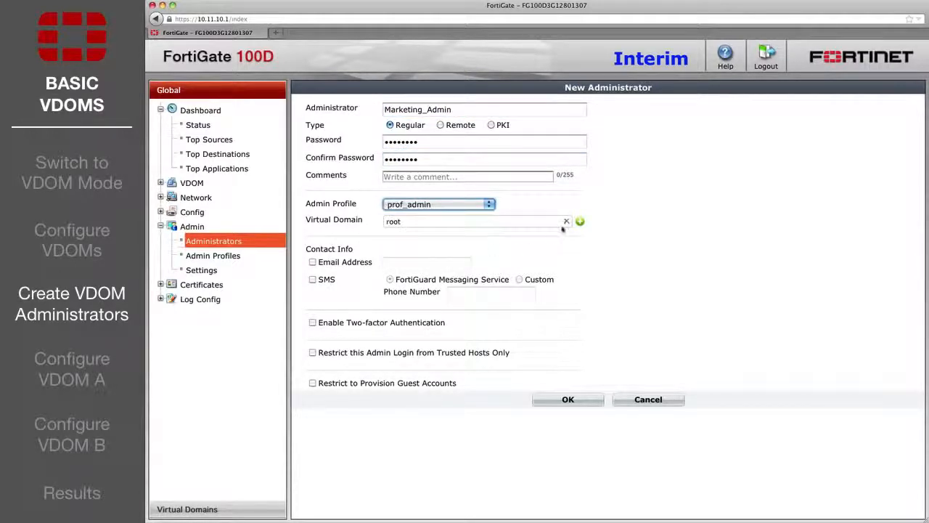
{"action": "left_click", "coordinate": [537, 221]}
{"action": "left_click", "coordinate": [490, 250]}
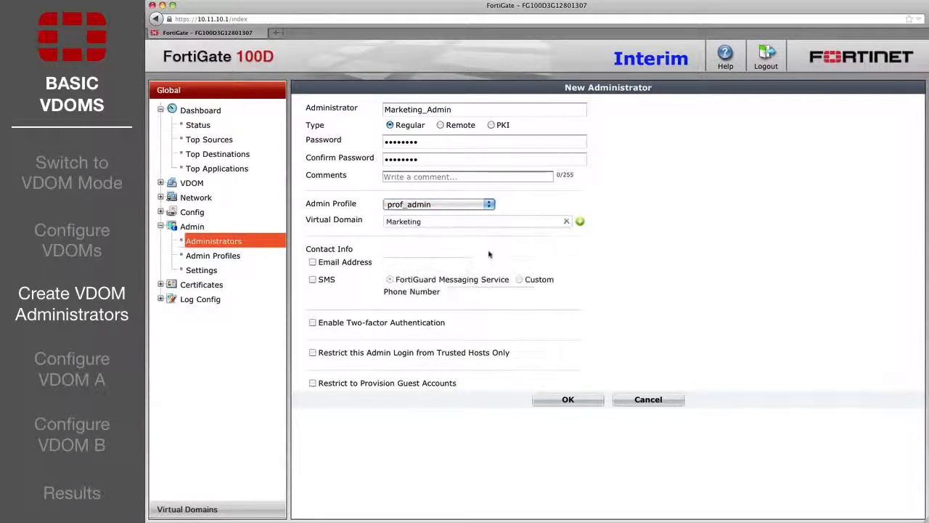
{"action": "left_click", "coordinate": [565, 399]}
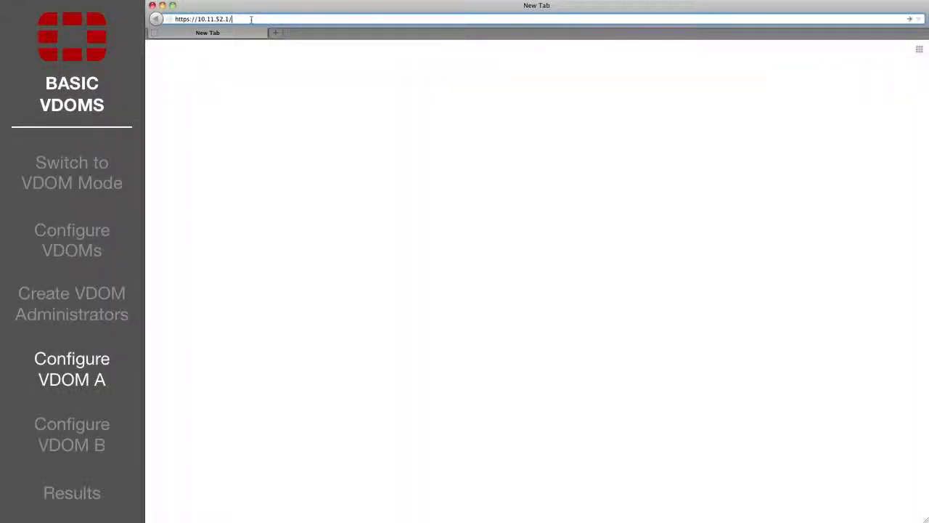
{"action": "key", "text": "Return"}
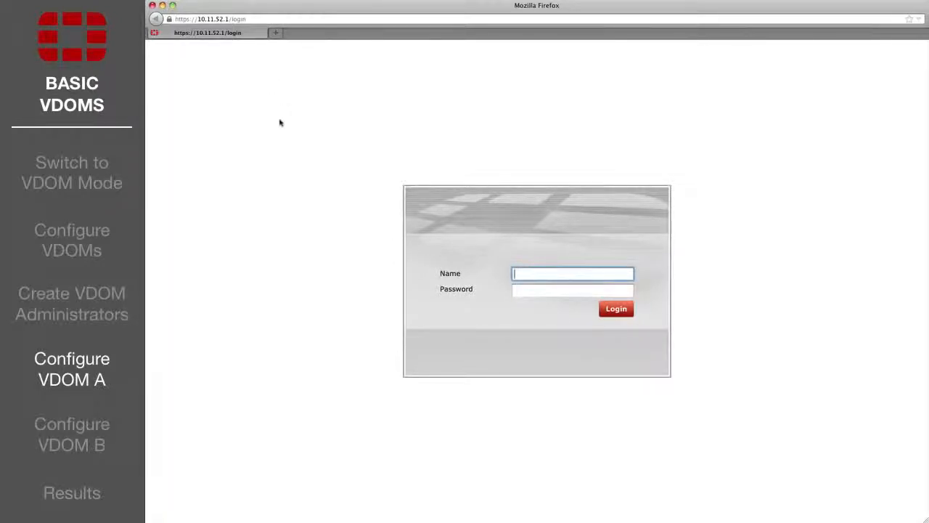
{"action": "type", "text": "RnD_Admin"}
{"action": "key", "text": "Tab"}
{"action": "type", "text": "****"}
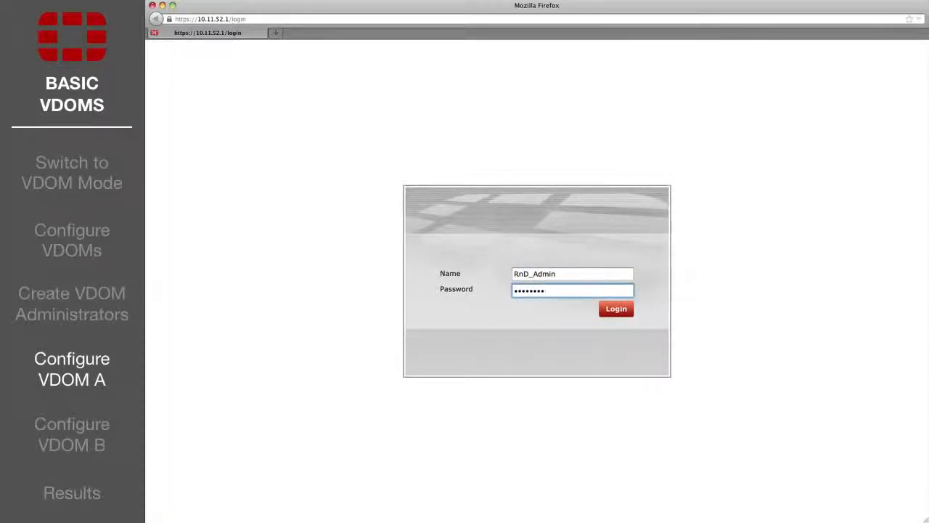
{"action": "type", "text": "****"}
{"action": "key", "text": "Return"}
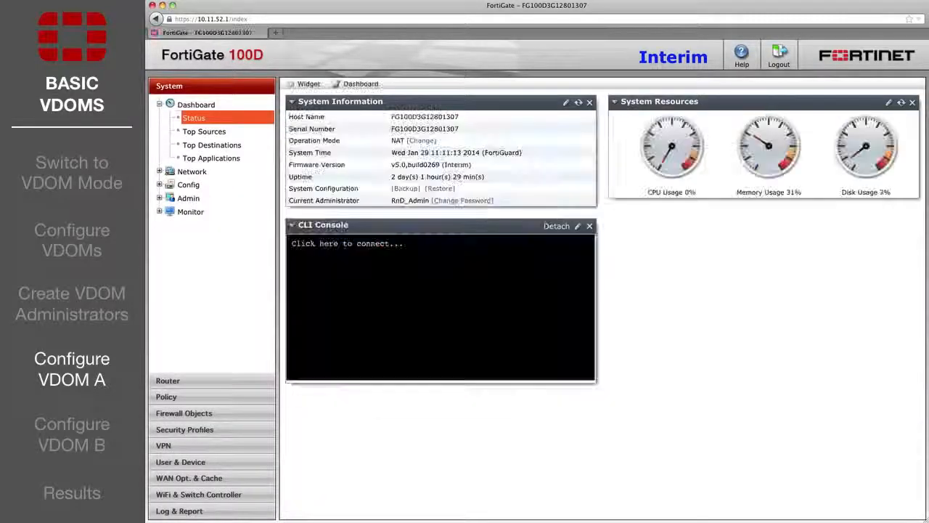
{"action": "left_click", "coordinate": [187, 397]}
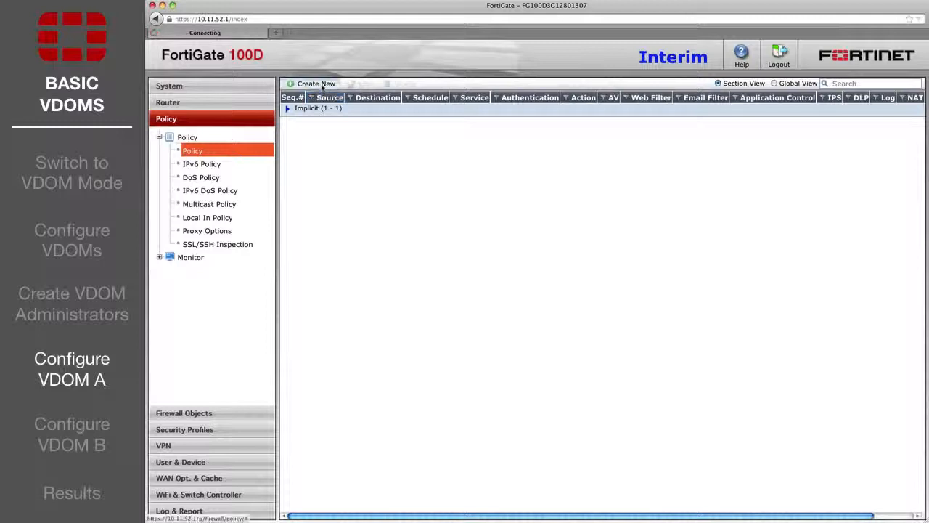
Define a new policy from port2 to port1, source and destination all, service ALL, with NAT.
{"action": "left_click", "coordinate": [316, 83]}
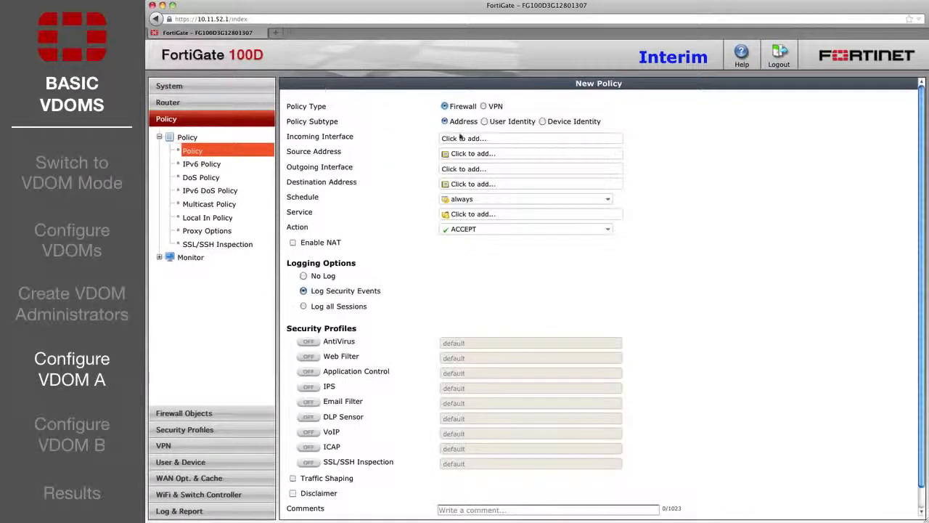
{"action": "left_click", "coordinate": [461, 137]}
{"action": "left_click", "coordinate": [488, 201]}
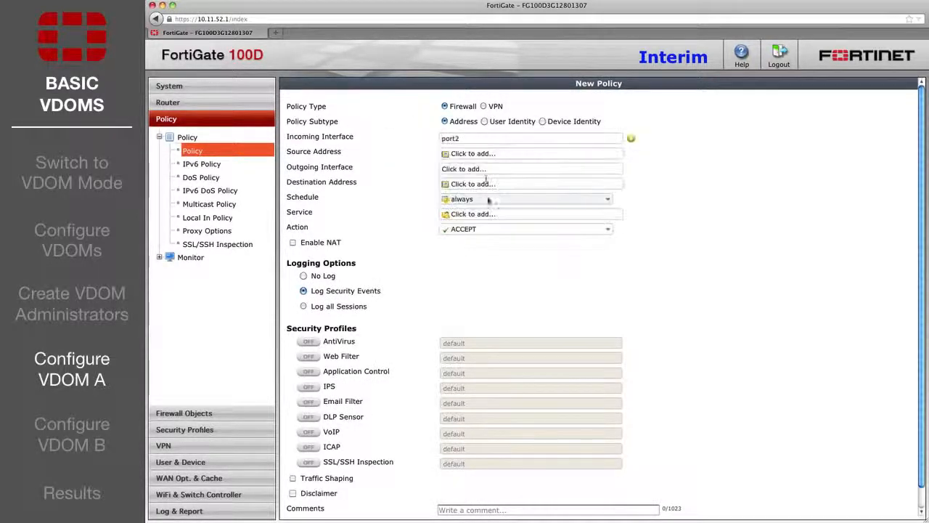
{"action": "left_click", "coordinate": [472, 153]}
{"action": "left_click", "coordinate": [452, 180]}
{"action": "left_click", "coordinate": [465, 168]}
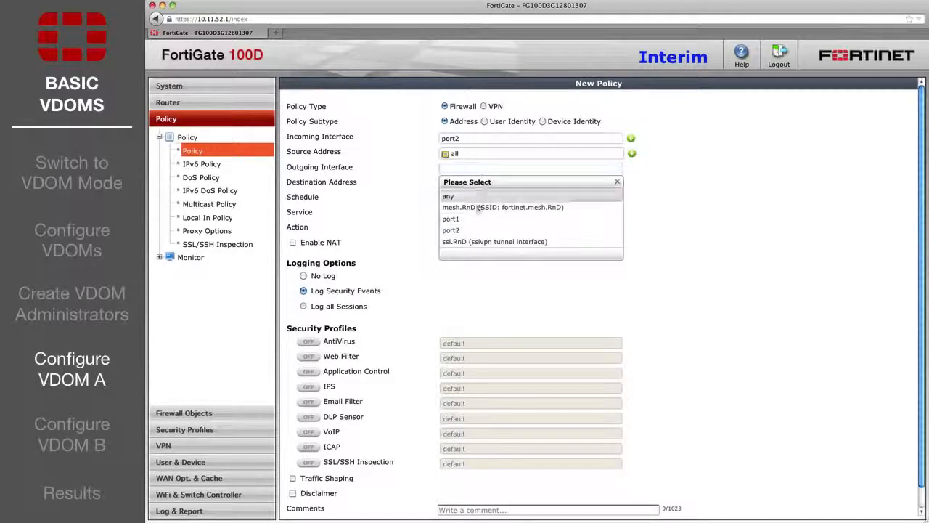
{"action": "left_click", "coordinate": [476, 219]}
{"action": "left_click", "coordinate": [464, 182]}
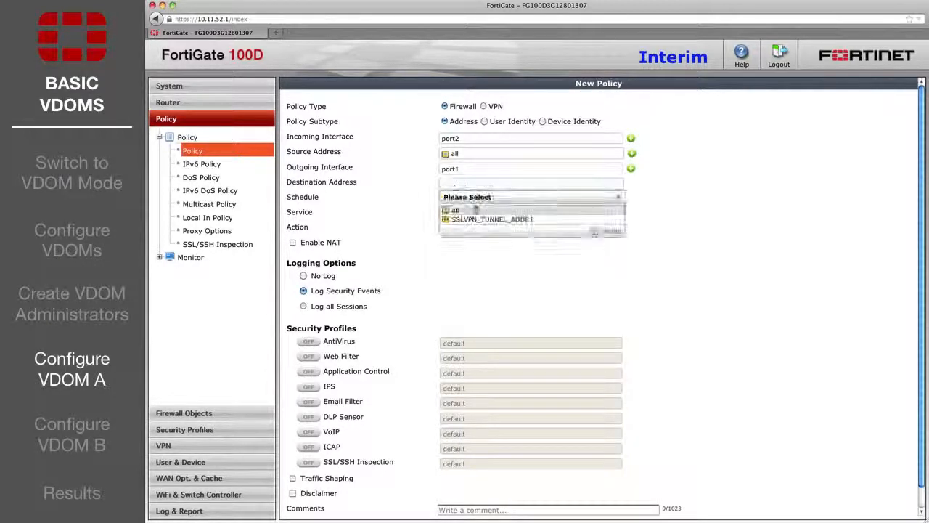
{"action": "left_click", "coordinate": [455, 208]}
{"action": "left_click", "coordinate": [468, 213]}
{"action": "left_click", "coordinate": [459, 248]}
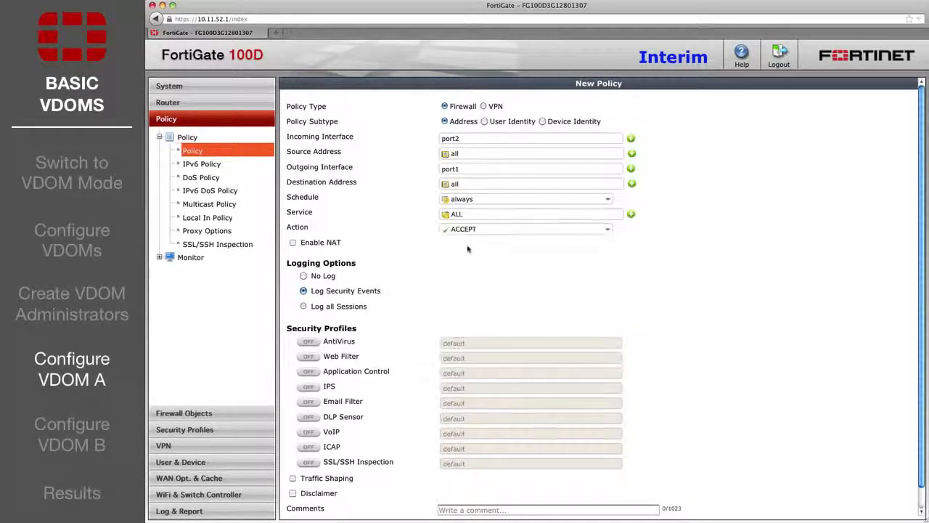
{"action": "left_click", "coordinate": [293, 243]}
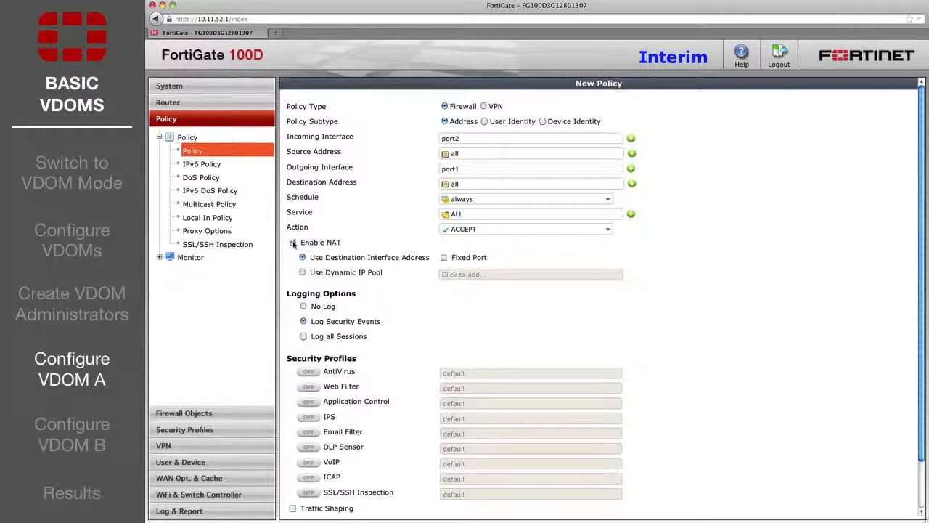
Turn on Web Filter and Application Control, save, and expand the port2 - port1 section.
{"action": "scroll", "coordinate": [301, 293], "scroll_direction": "down", "scroll_amount": 3}
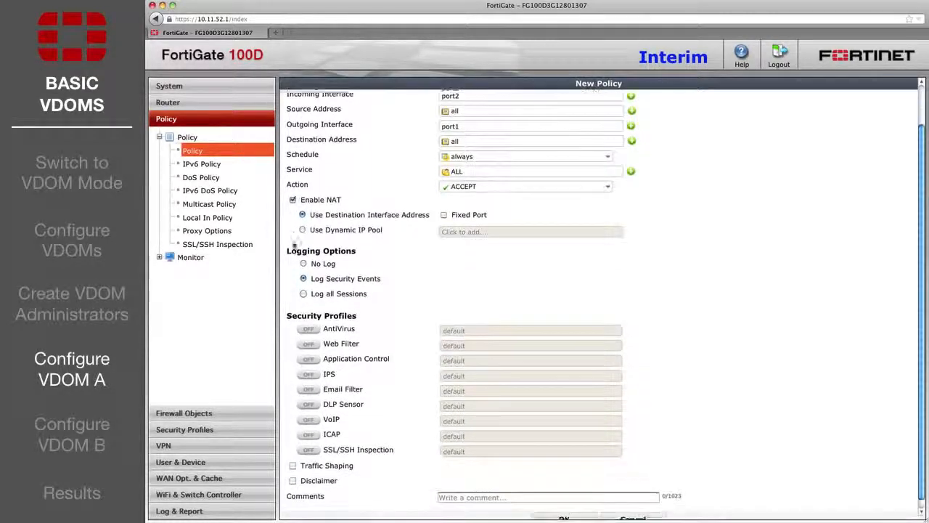
{"action": "left_click", "coordinate": [309, 335]}
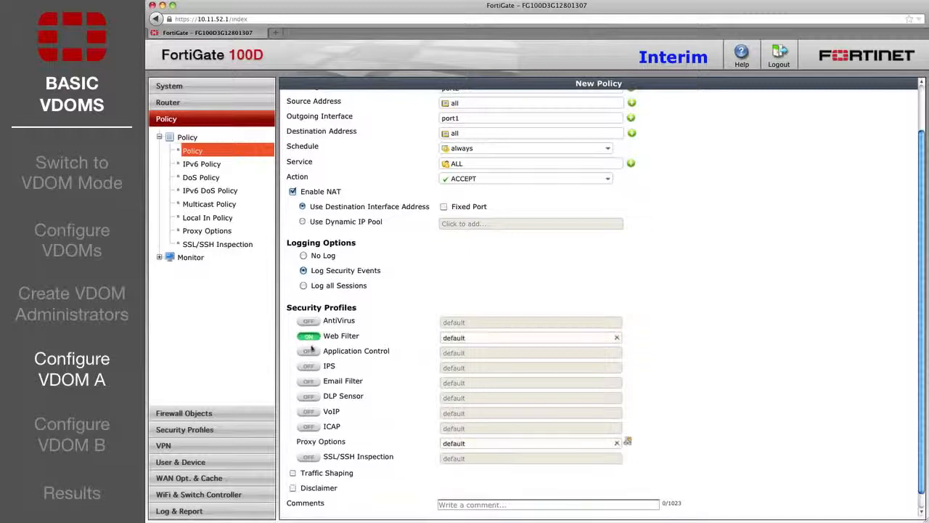
{"action": "left_click", "coordinate": [309, 351]}
{"action": "scroll", "coordinate": [327, 377], "scroll_direction": "down", "scroll_amount": 1}
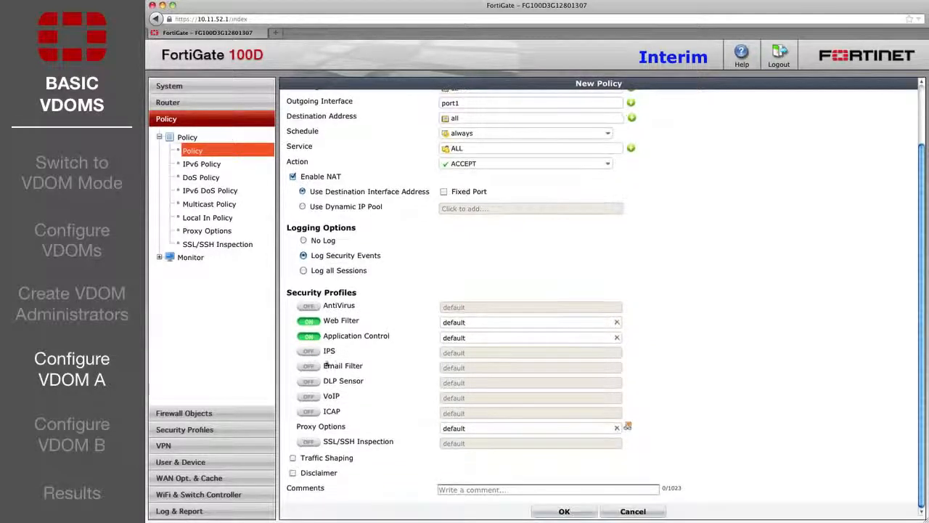
{"action": "left_click", "coordinate": [550, 512]}
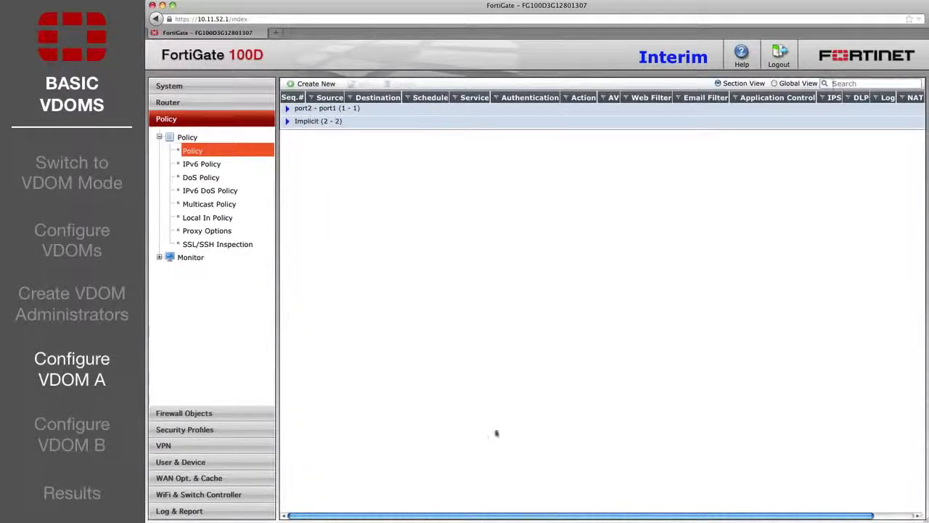
{"action": "left_click", "coordinate": [287, 109]}
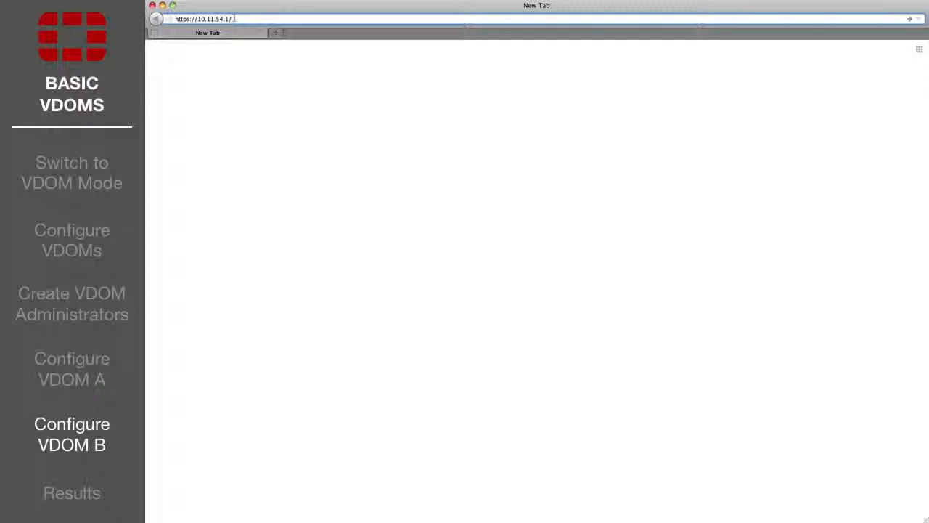
Sign in to 10.11.54.1 with the Marketing admin username and password, then start a new firewall policy.
{"action": "key", "text": "Return"}
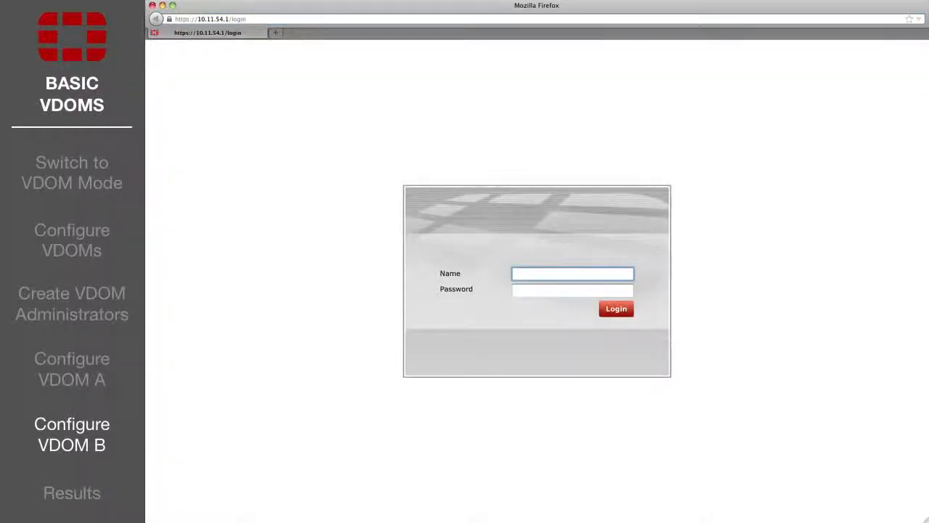
{"action": "type", "text": "Marketing_Admin"}
{"action": "key", "text": "Tab"}
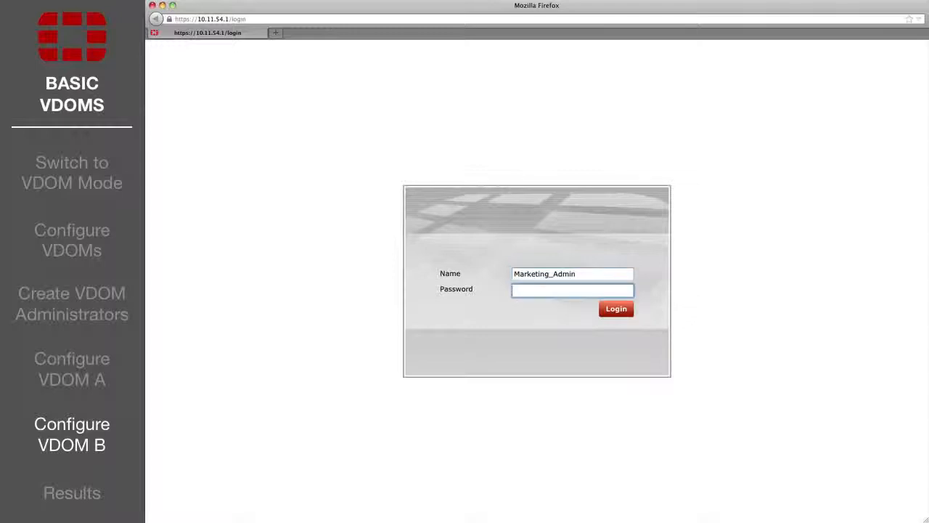
{"action": "type", "text": "****"}
{"action": "key", "text": "Return"}
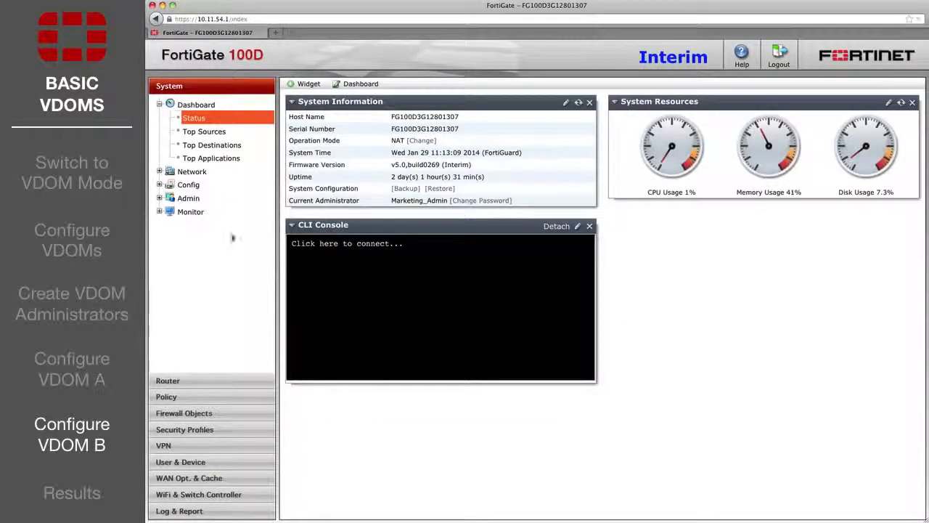
{"action": "left_click", "coordinate": [208, 400]}
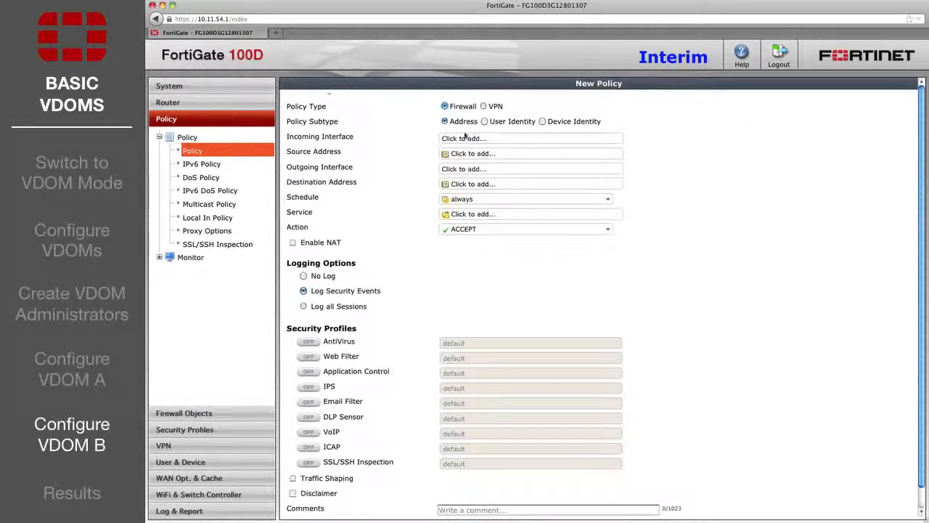
Set the policy to incoming port4, source all, outgoing port3, destination all, service ALL.
{"action": "left_click", "coordinate": [469, 136]}
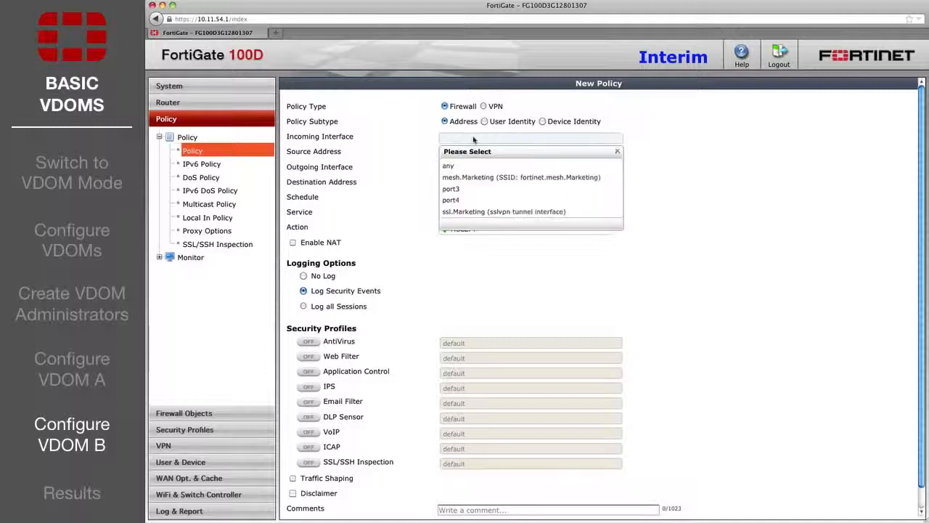
{"action": "left_click", "coordinate": [465, 200]}
{"action": "left_click", "coordinate": [470, 153]}
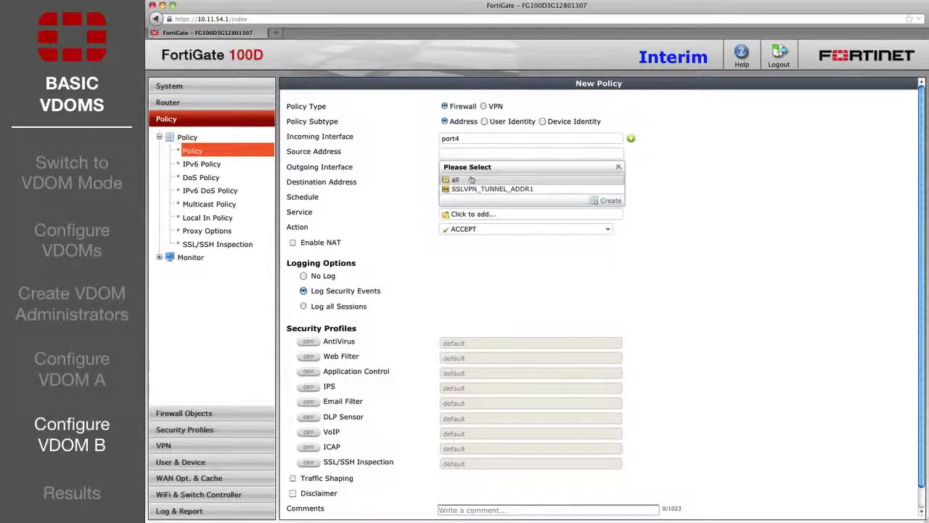
{"action": "left_click", "coordinate": [471, 180]}
{"action": "left_click", "coordinate": [472, 170]}
{"action": "left_click", "coordinate": [471, 218]}
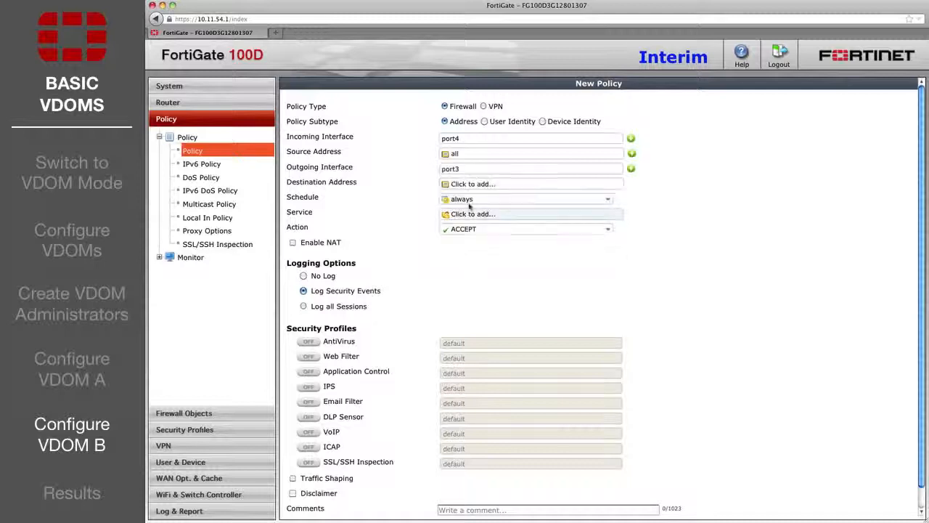
{"action": "left_click", "coordinate": [472, 183]}
{"action": "left_click", "coordinate": [471, 209]}
{"action": "left_click", "coordinate": [470, 210]}
{"action": "left_click", "coordinate": [457, 250]}
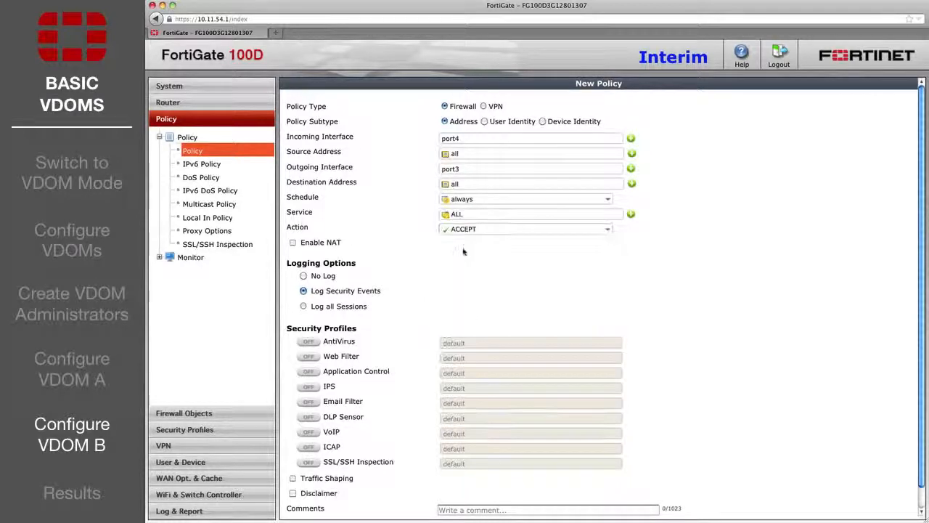
Enable NAT, AntiVirus and DLP Sensor, save the policy, and expand the port4 - port3 section.
{"action": "left_click", "coordinate": [293, 243]}
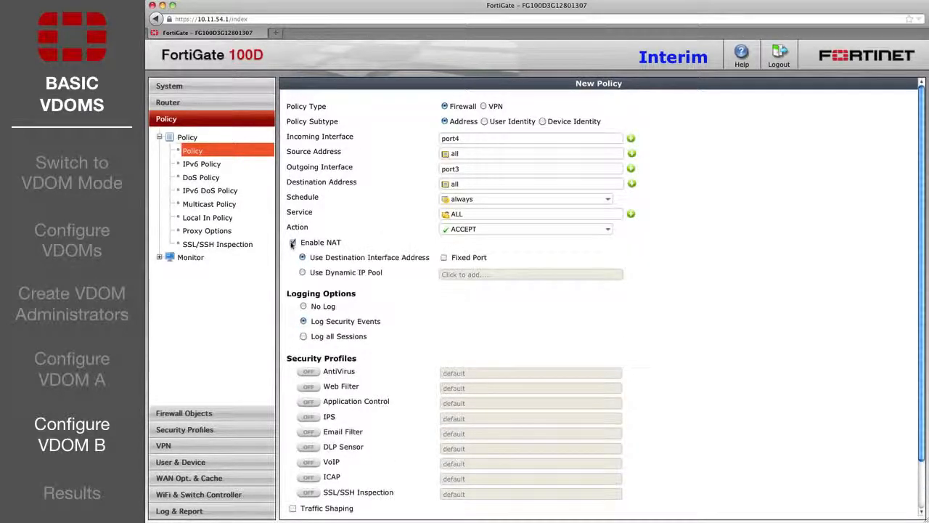
{"action": "scroll", "coordinate": [297, 268], "scroll_direction": "down", "scroll_amount": 2}
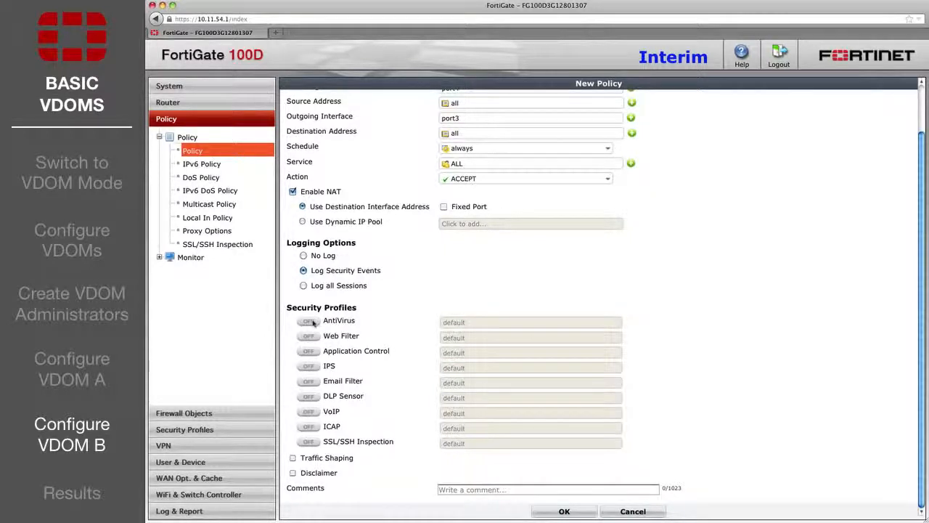
{"action": "left_click", "coordinate": [311, 322]}
{"action": "left_click", "coordinate": [308, 398]}
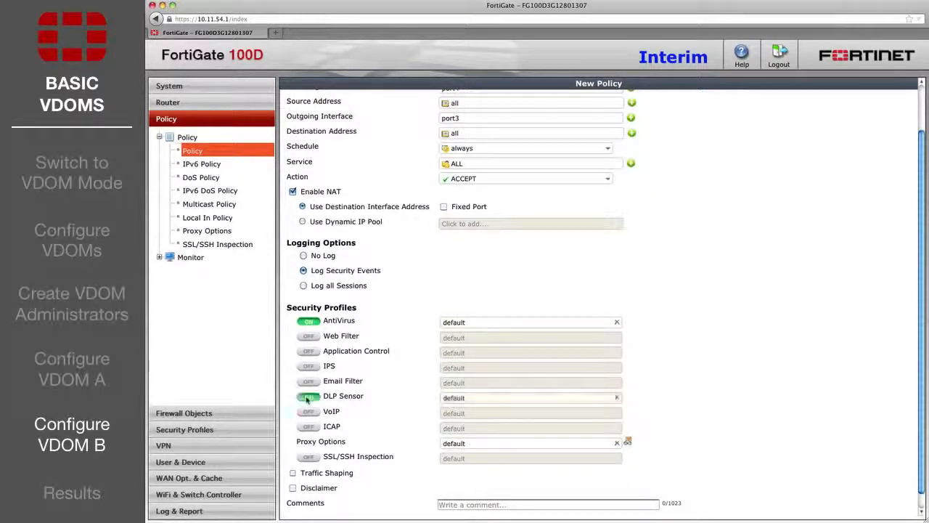
{"action": "scroll", "coordinate": [439, 413], "scroll_direction": "down", "scroll_amount": 1}
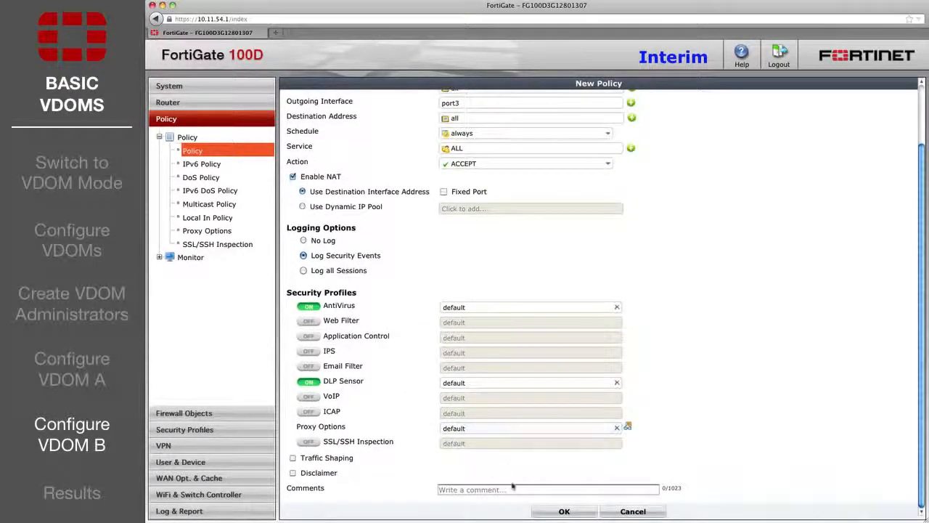
{"action": "left_click", "coordinate": [562, 511]}
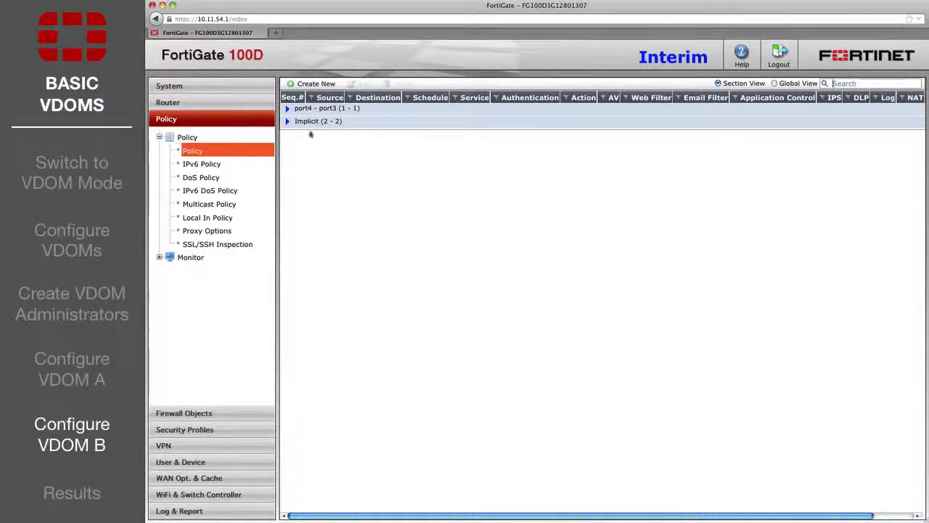
{"action": "left_click", "coordinate": [288, 109]}
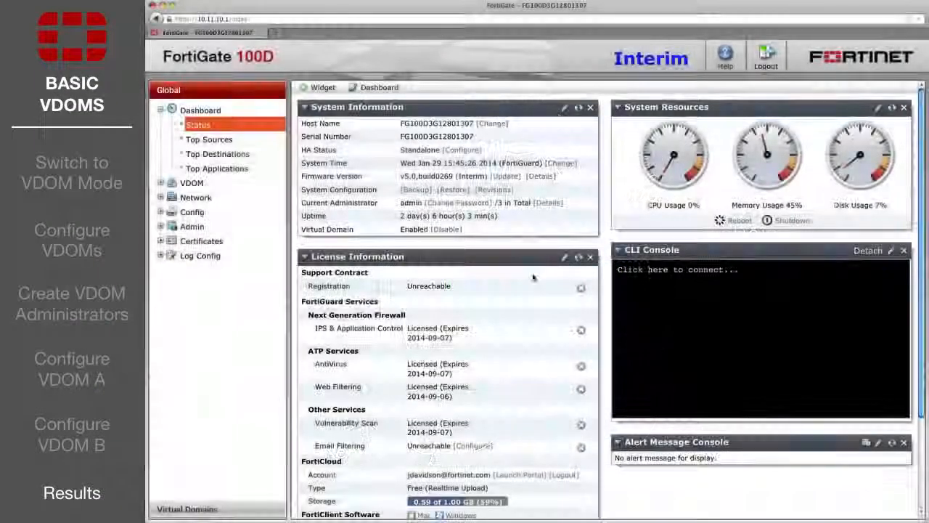
Switch from the Marketing domain to RnD and view its Policy Monitor by active sessions.
{"action": "left_click", "coordinate": [187, 509]}
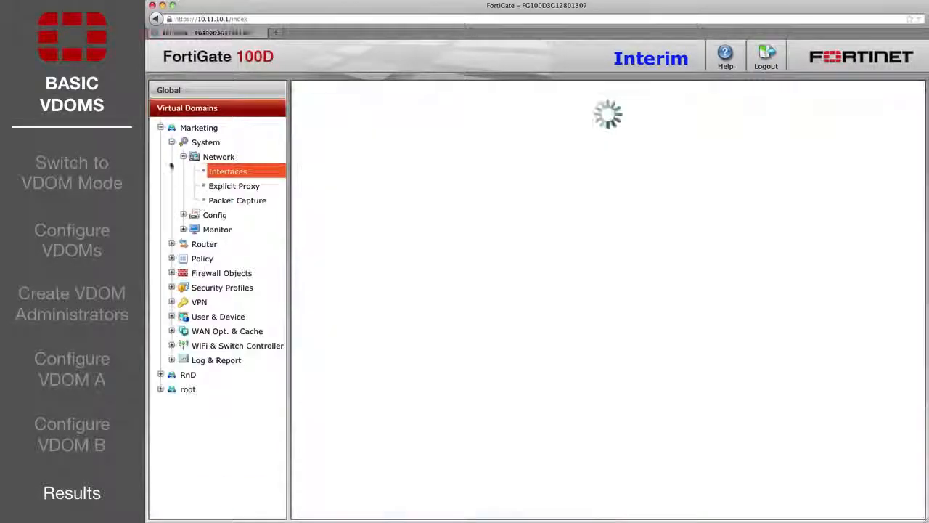
{"action": "left_click", "coordinate": [161, 127]}
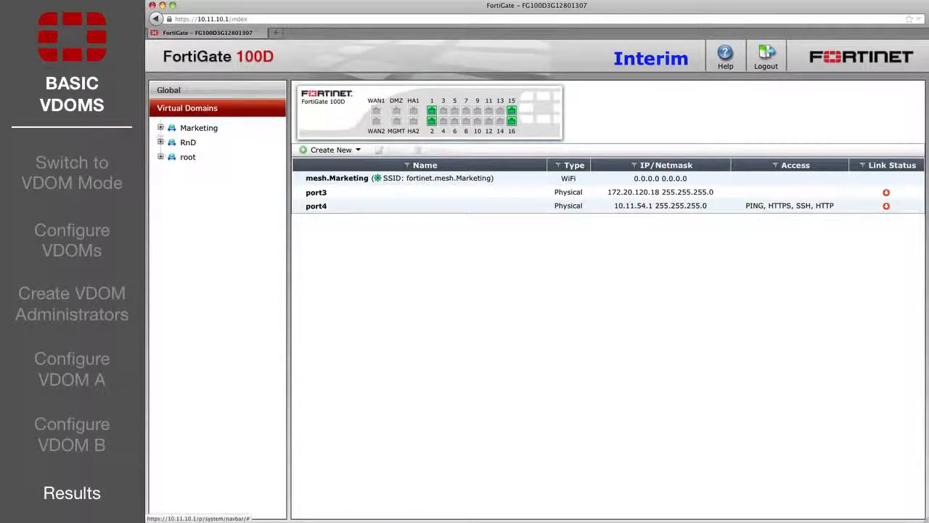
{"action": "left_click", "coordinate": [161, 142]}
{"action": "left_click", "coordinate": [171, 186]}
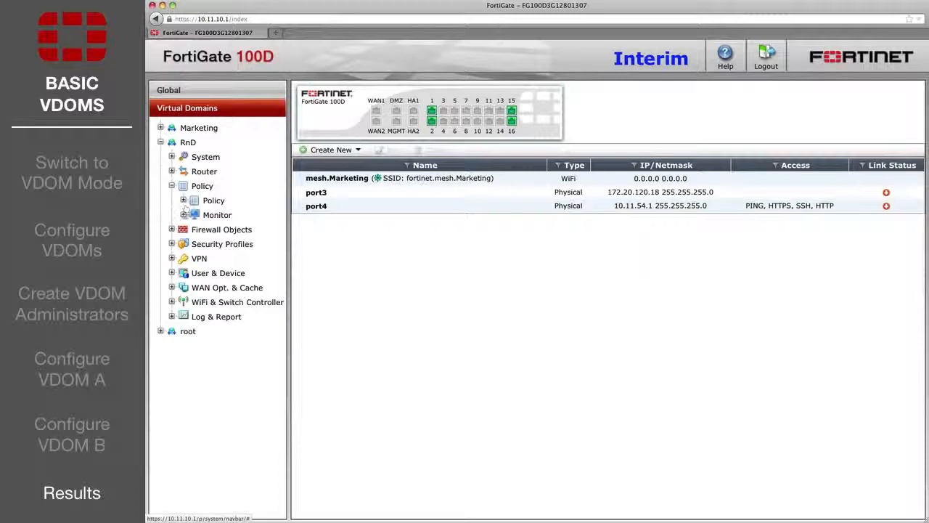
{"action": "left_click", "coordinate": [184, 215]}
{"action": "left_click", "coordinate": [234, 229]}
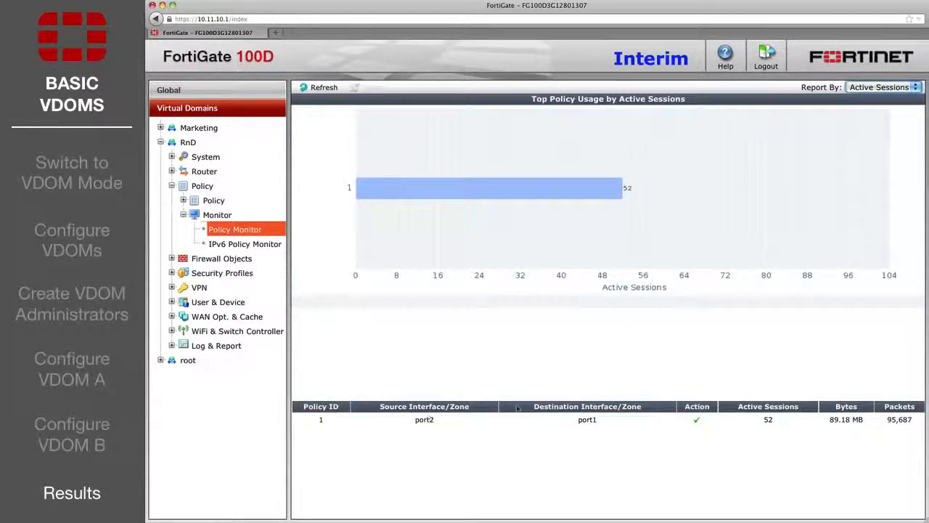
Show the RnD Forward Traffic log under Log & Report > Traffic Log.
{"action": "left_click", "coordinate": [172, 345]}
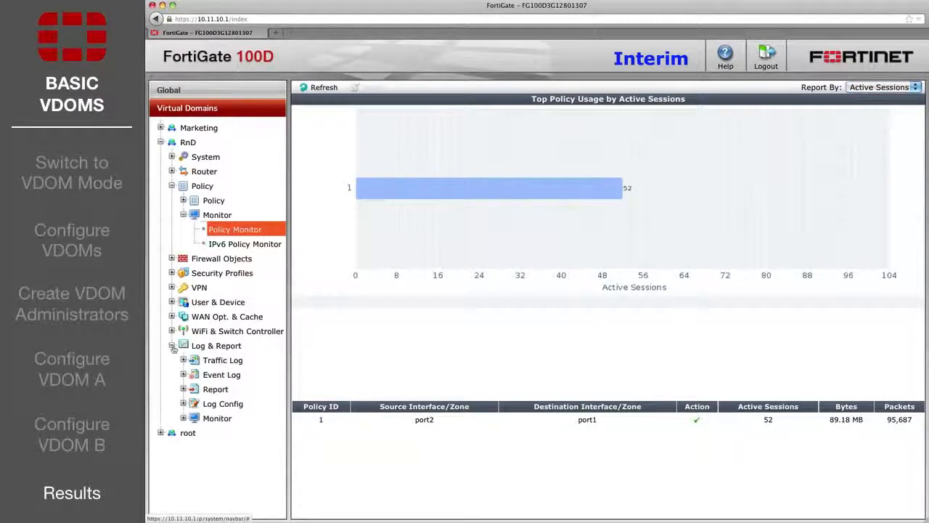
{"action": "left_click", "coordinate": [184, 360]}
{"action": "left_click", "coordinate": [227, 375]}
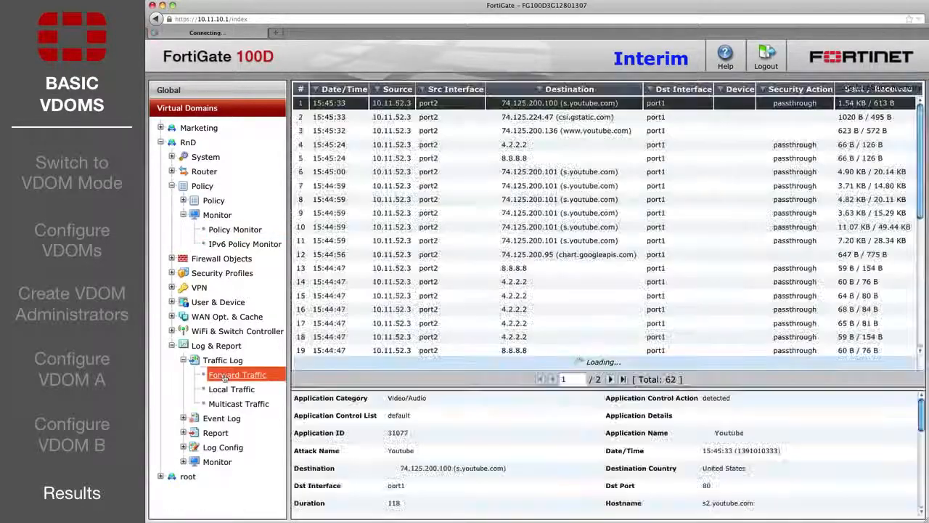